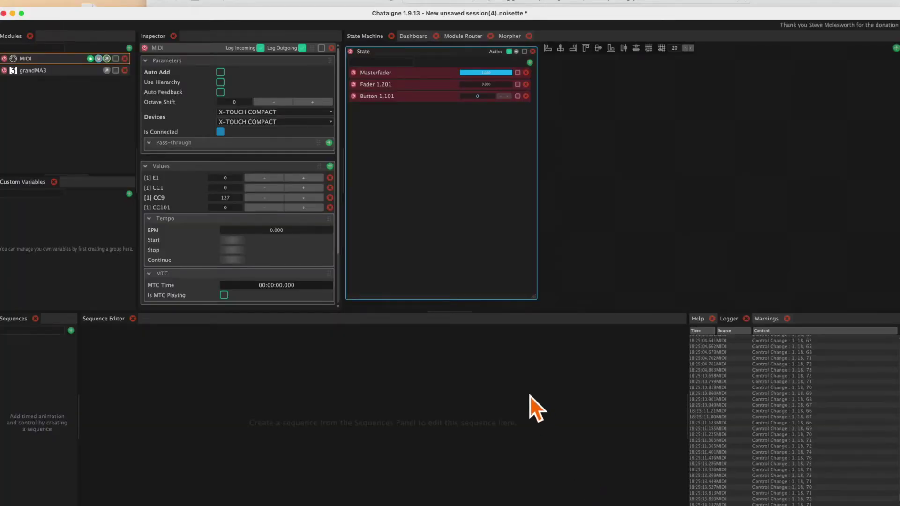
Capture the moved X-Touch controls CC19, CC20 and CC21 into the MIDI module with Auto Add, then disable it
drag(422, 110, 421, 108)
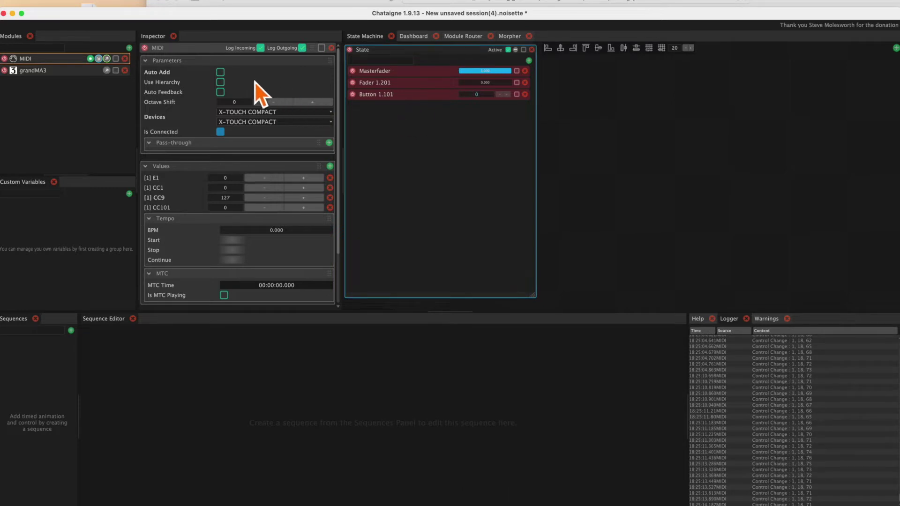
click(220, 72)
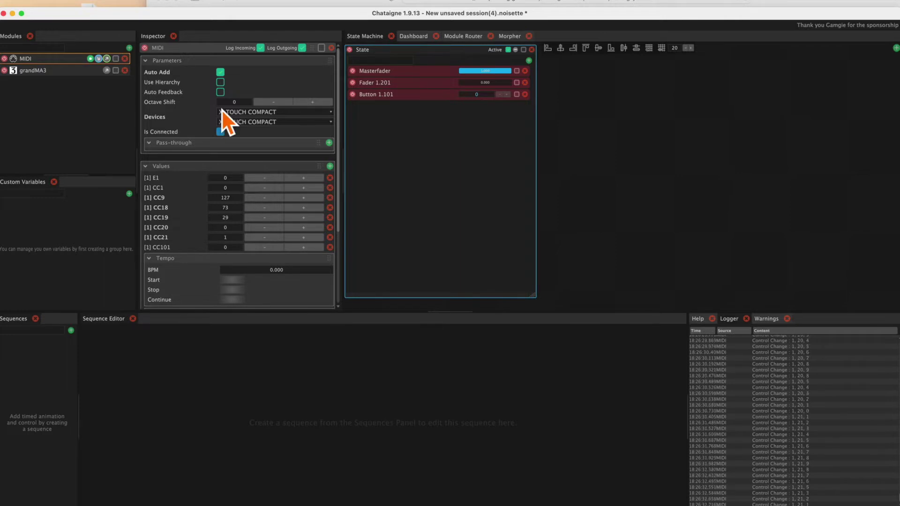
click(220, 72)
Add a new Mapping to the State with the MIDI [1] CC18 value as its input
click(529, 61)
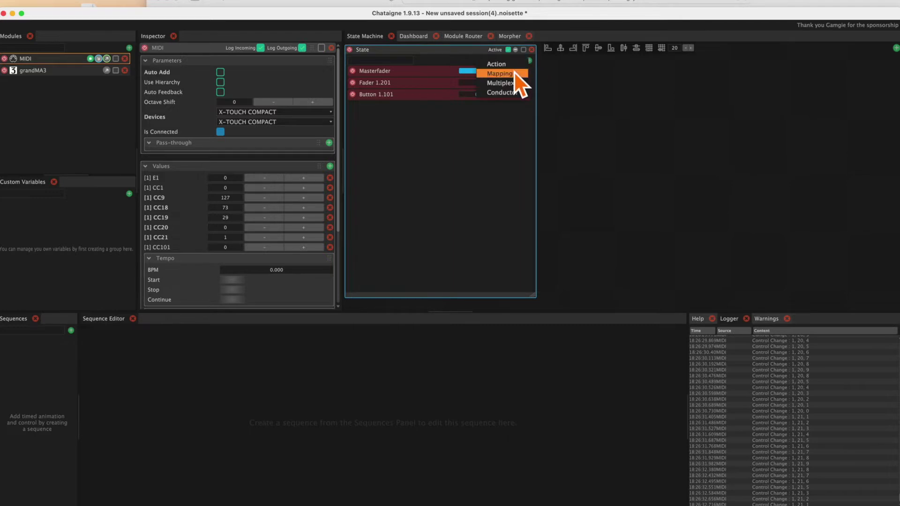
click(516, 73)
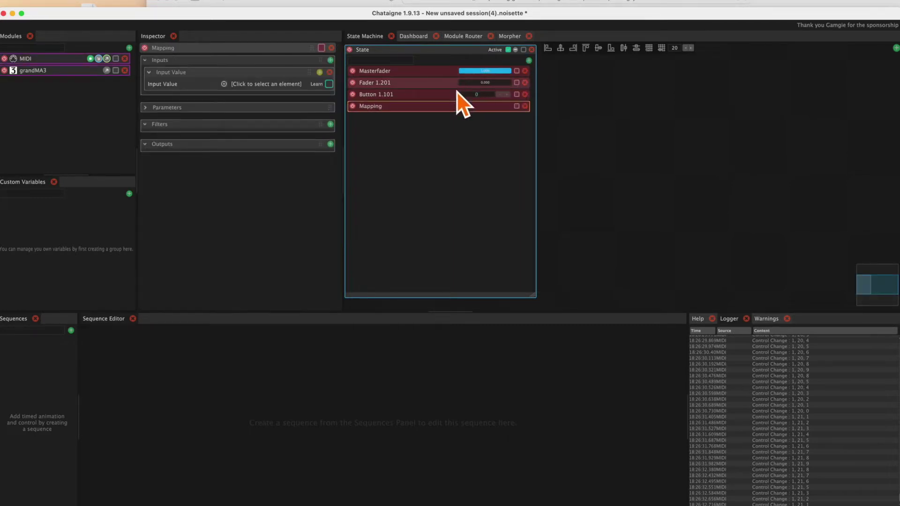
click(254, 87)
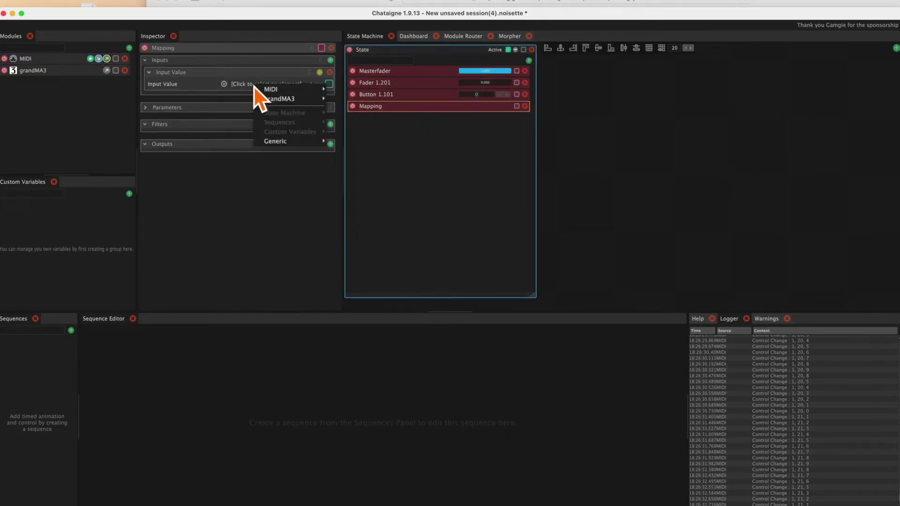
mouse_move(255, 87)
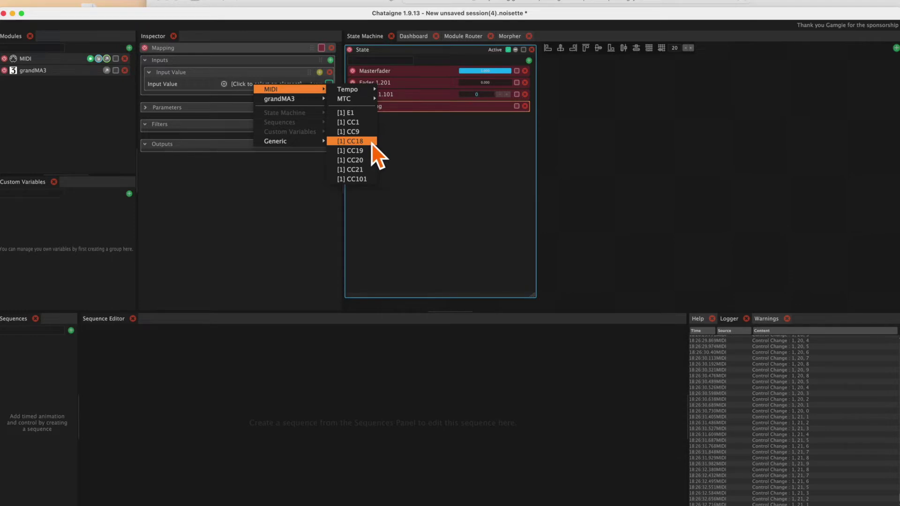
click(356, 141)
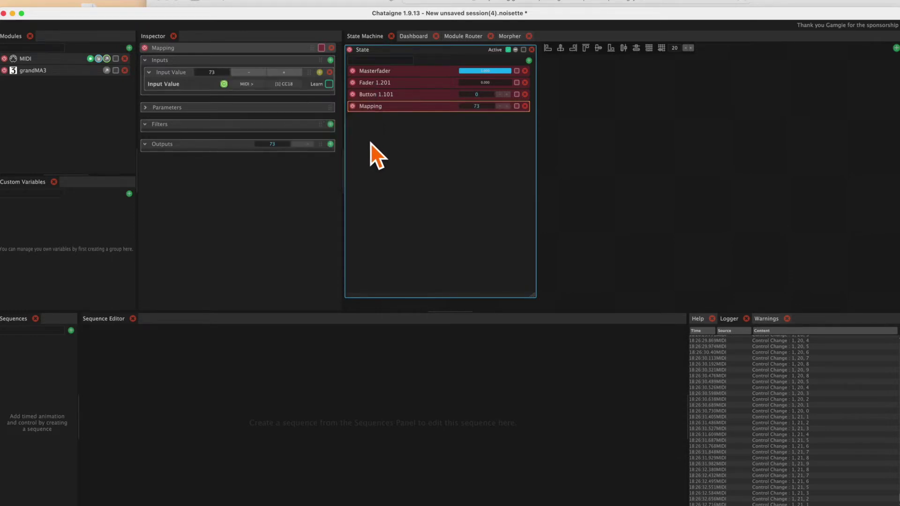
click(331, 144)
Output the CC18 mapping to grandMA3 Turn Encoder on Dimmer, then switch to Finder and VS Code
mouse_move(346, 160)
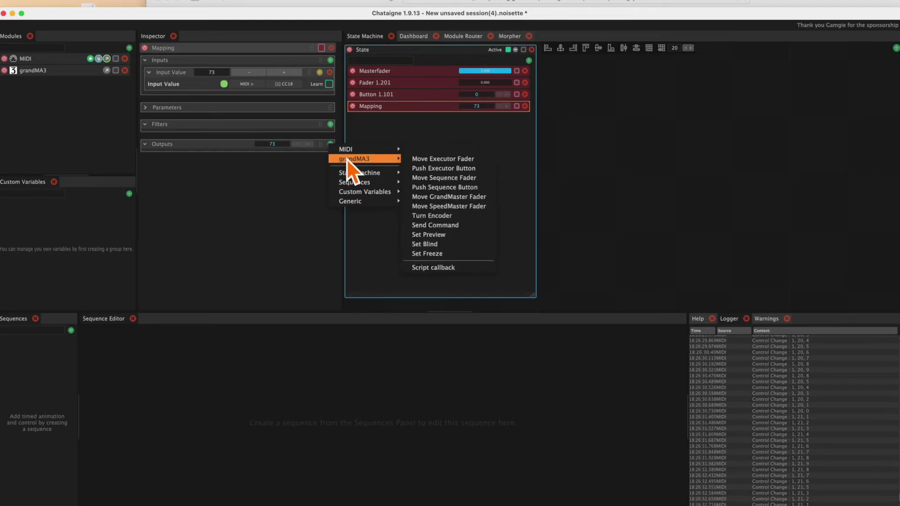
click(469, 217)
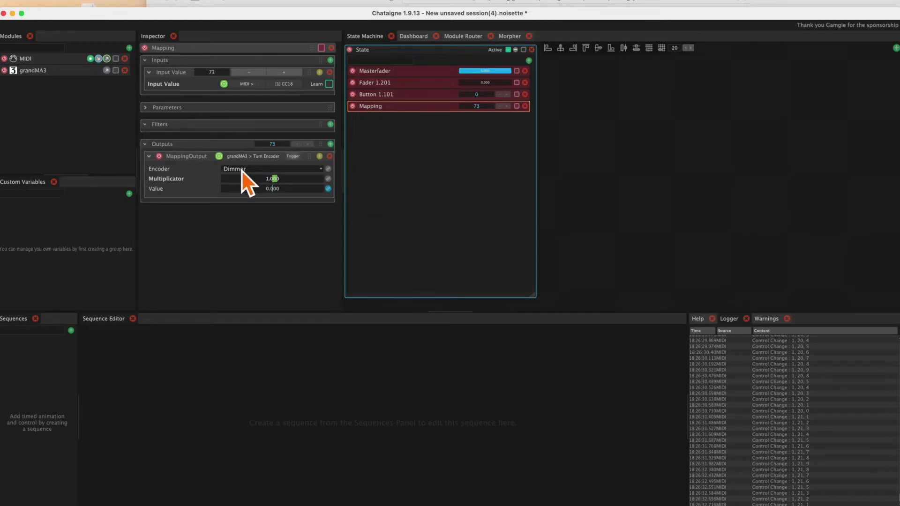
click(320, 170)
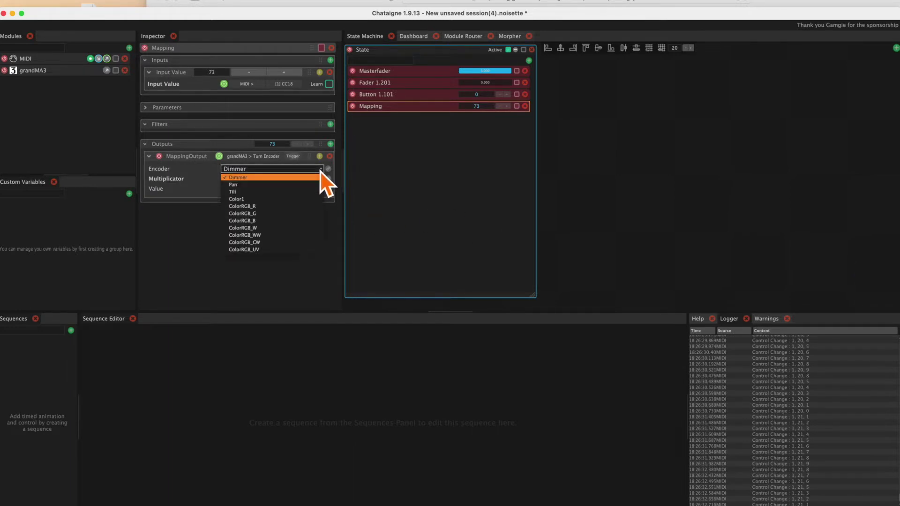
click(236, 178)
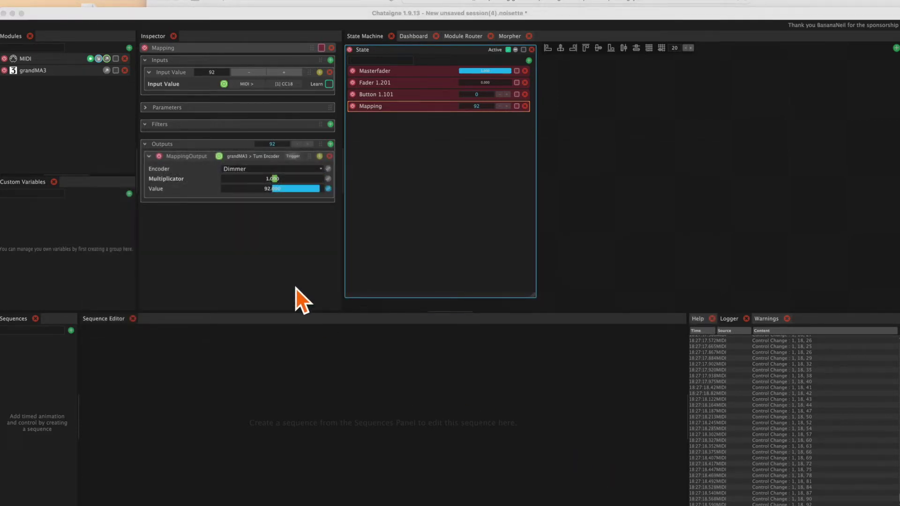
key(super+Tab)
key(super+Tab)
key(super+Tab)
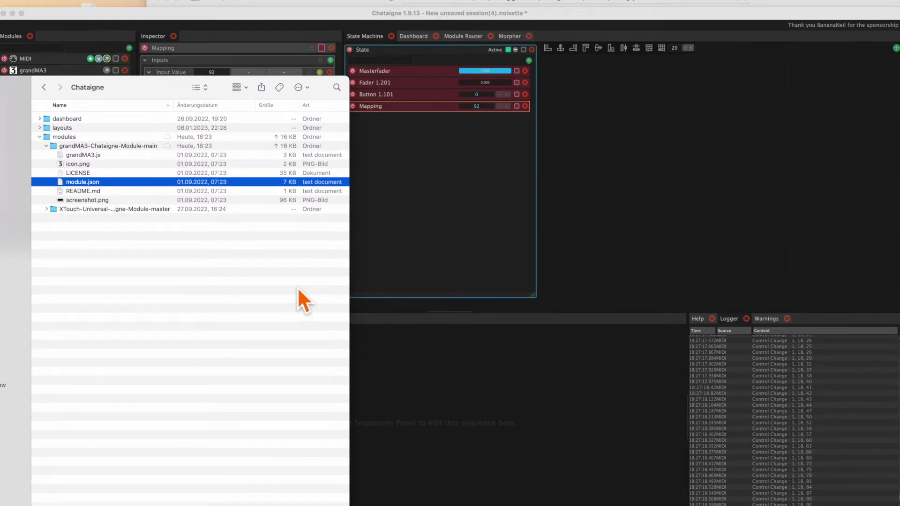
key(super+Tab)
key(super+Tab)
key(super+Tab)
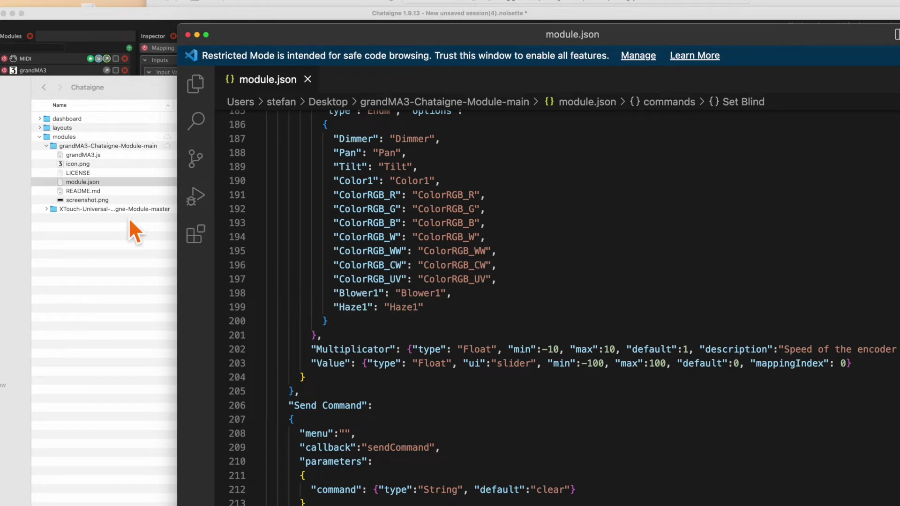
Open the installed grandMA3 module.json in VS Code and go to the Turn Encoder Value minimum field
click(58, 182)
drag(58, 182, 367, 81)
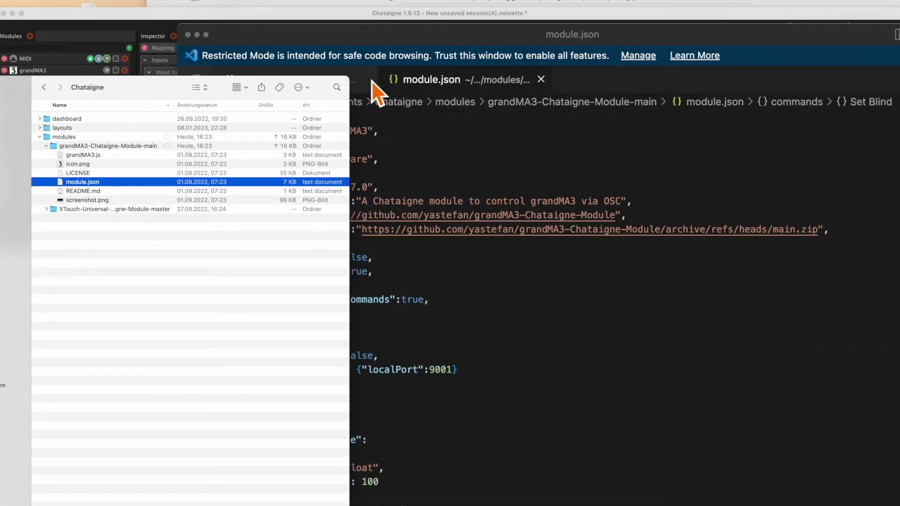
click(446, 171)
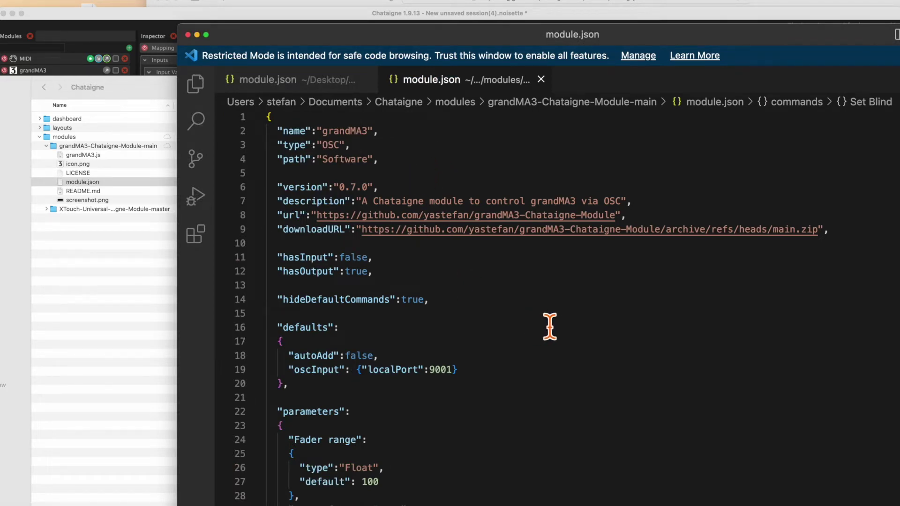
scroll(549, 327, down, 14)
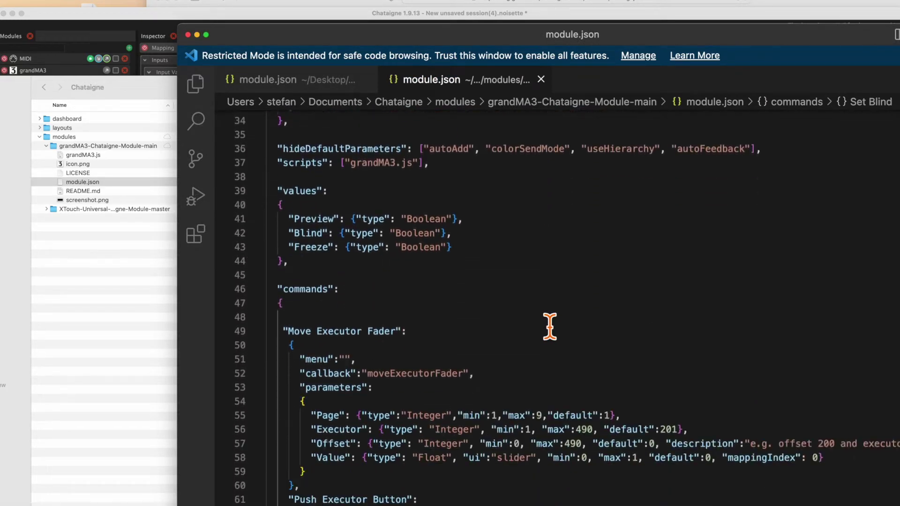
scroll(550, 327, down, 13)
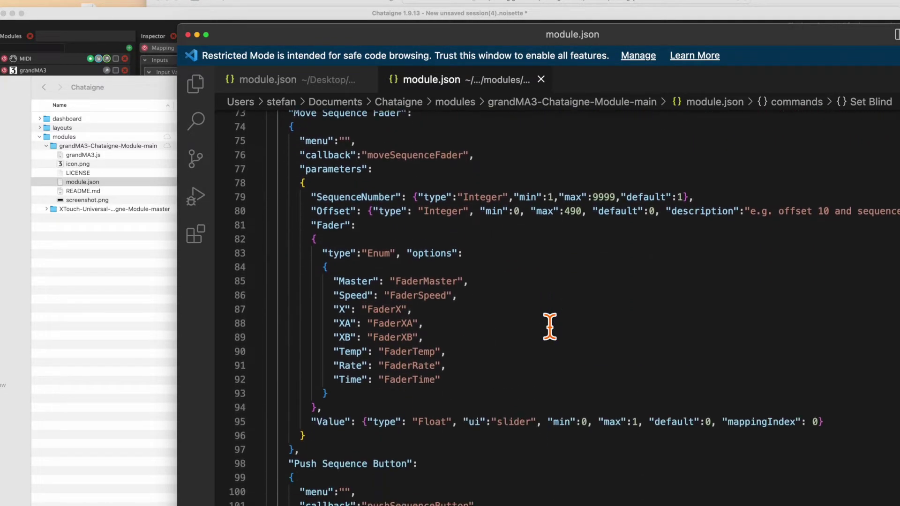
scroll(549, 327, down, 17)
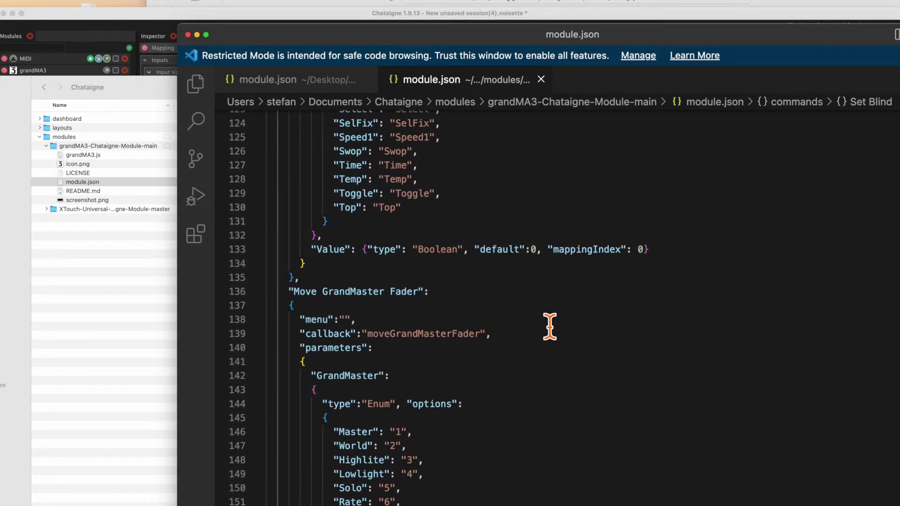
scroll(550, 327, down, 19)
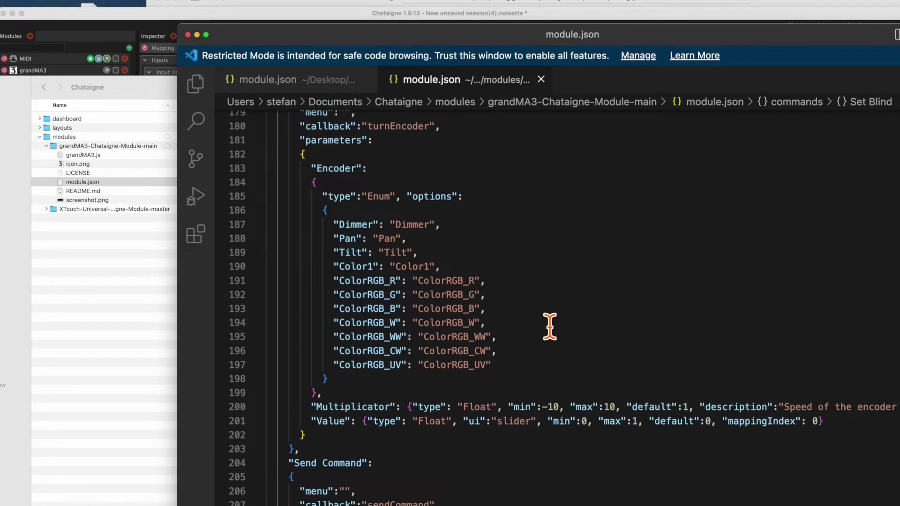
scroll(550, 327, up, 4)
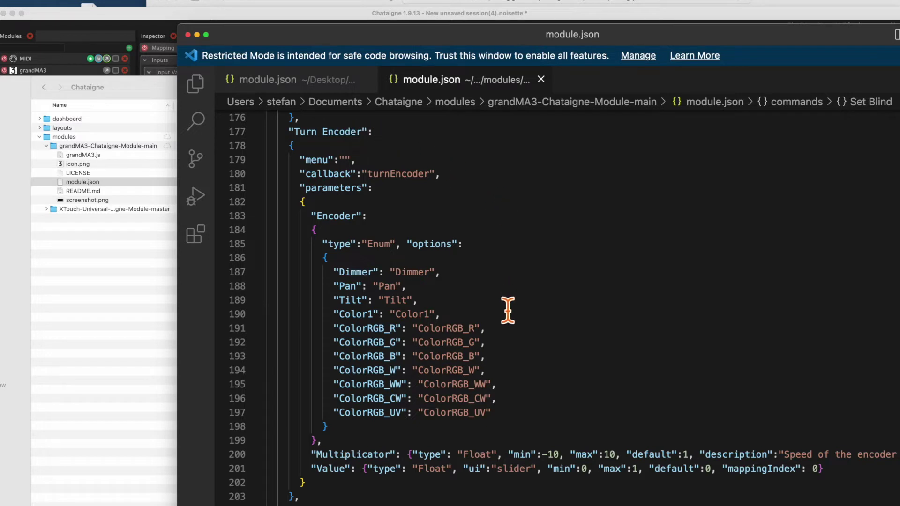
scroll(528, 346, down, 5)
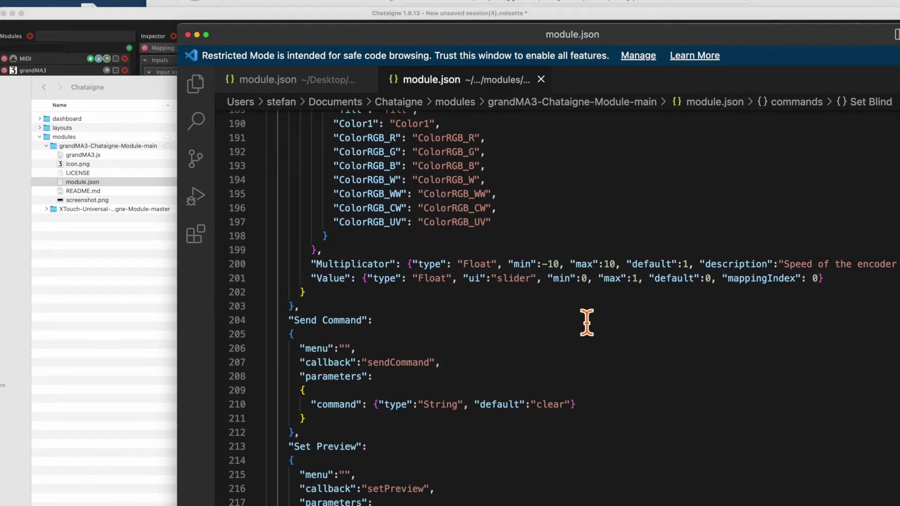
click(582, 279)
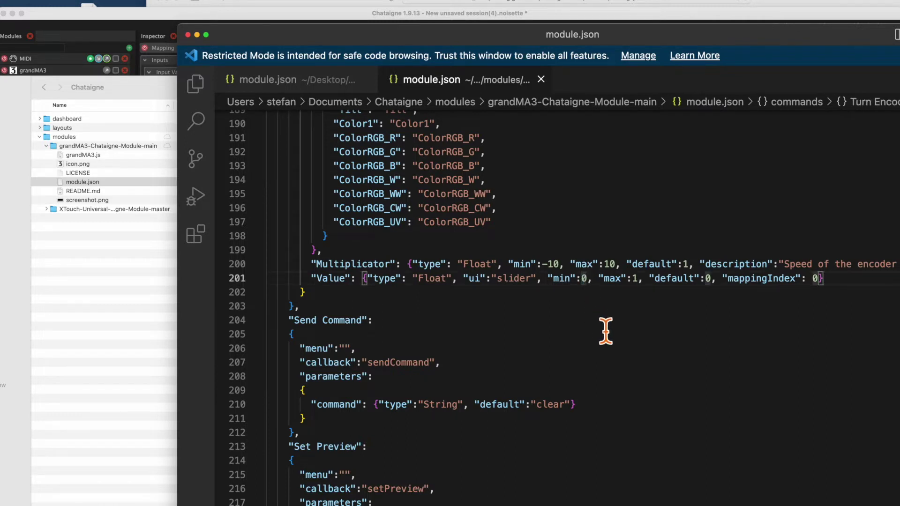
Change the Turn Encoder Value minimum to -100 and edit the maximum value
text(-1)
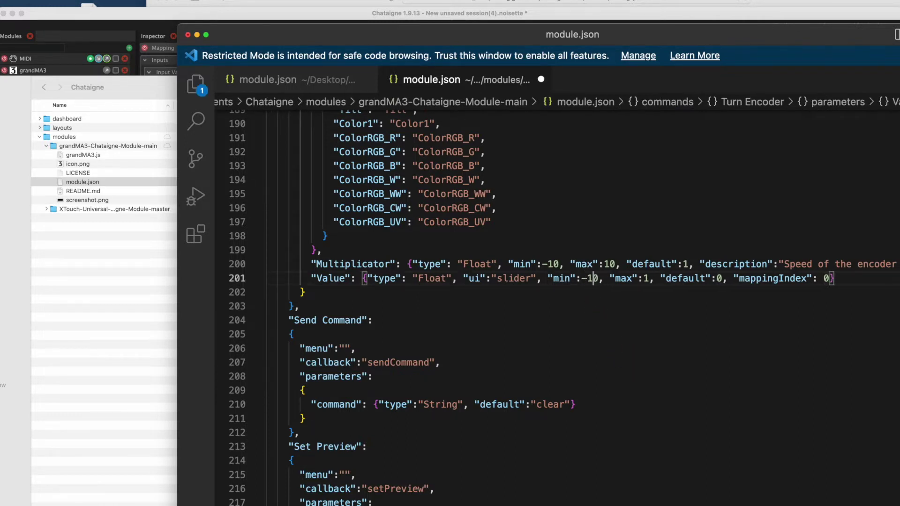
text(0)
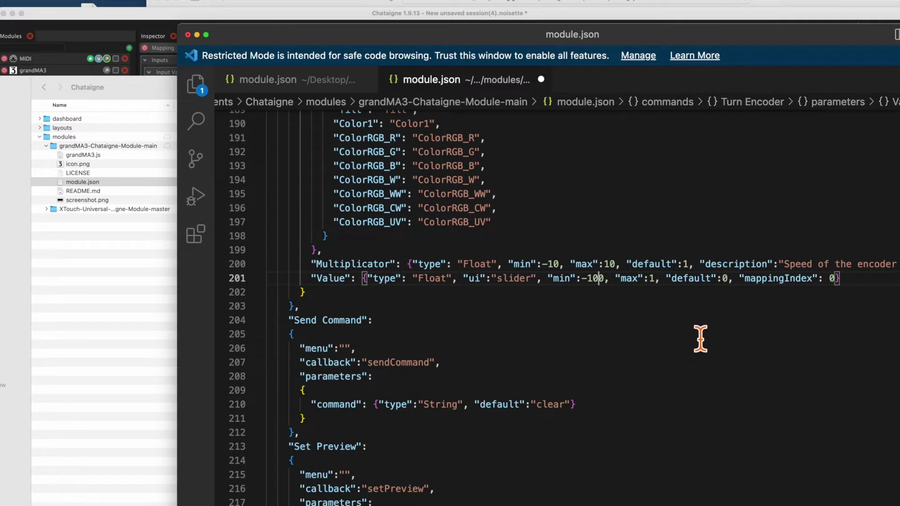
click(655, 280)
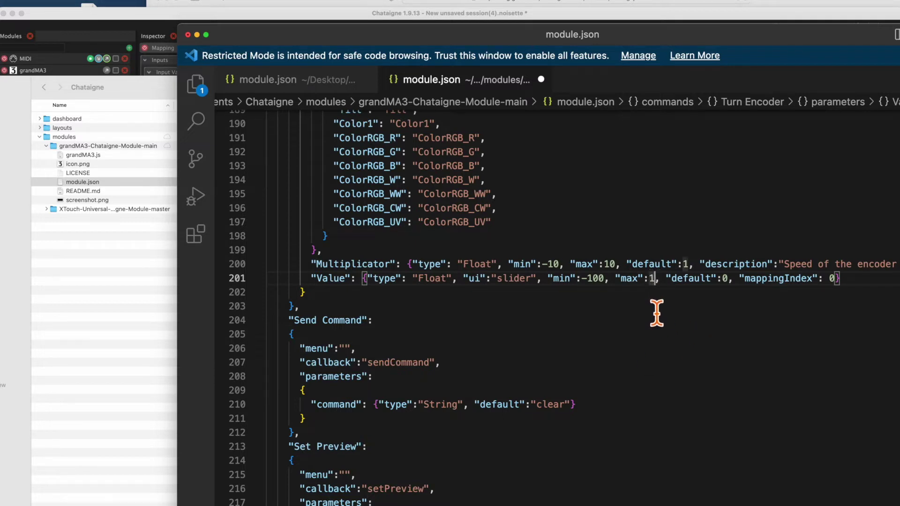
text(00)
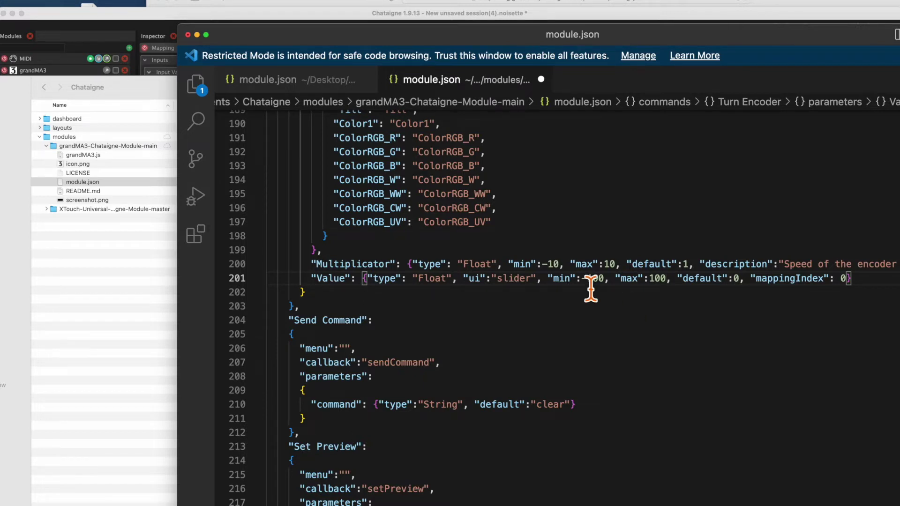
Insert "Blower1" and "Haze1" encoder entries after ColorRGB_UV, fixing the missing comma, and save
click(508, 226)
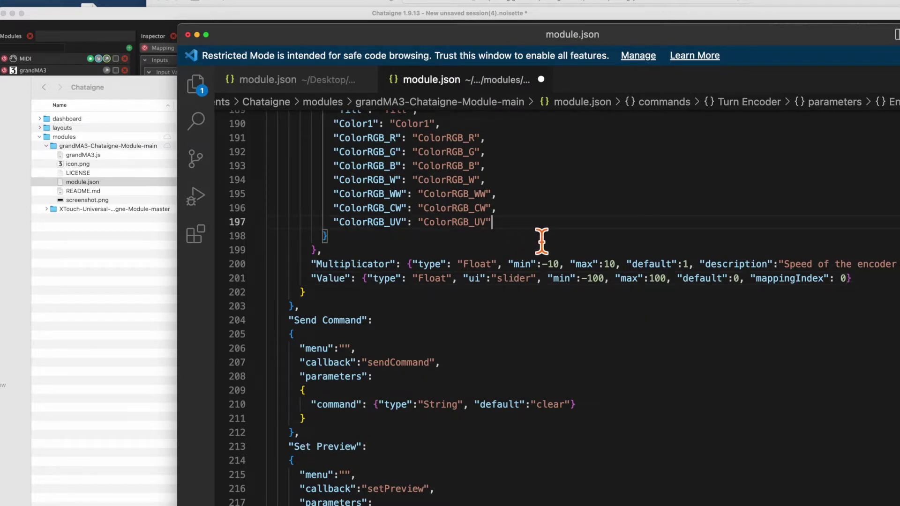
key(Return)
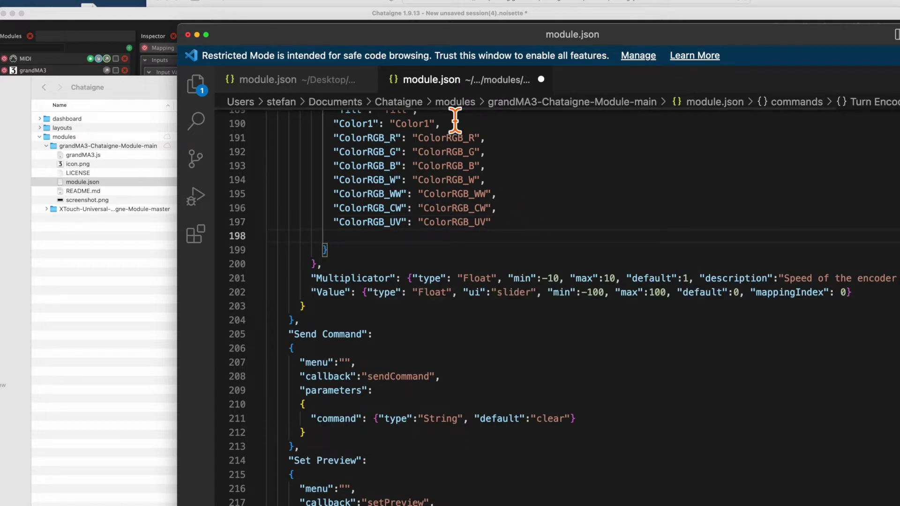
text("Blower1": "Blower1", "Haze1": "Haze1")
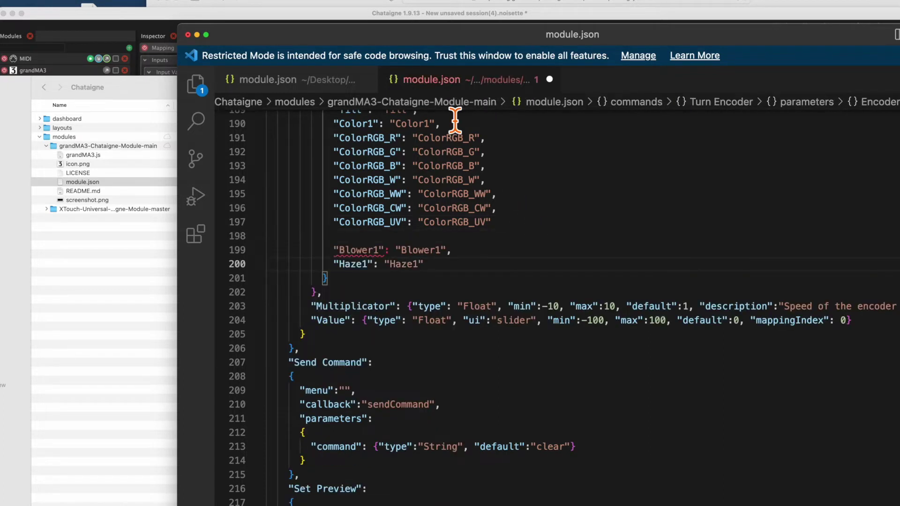
key(super+s)
key(Up)
key(super+Right)
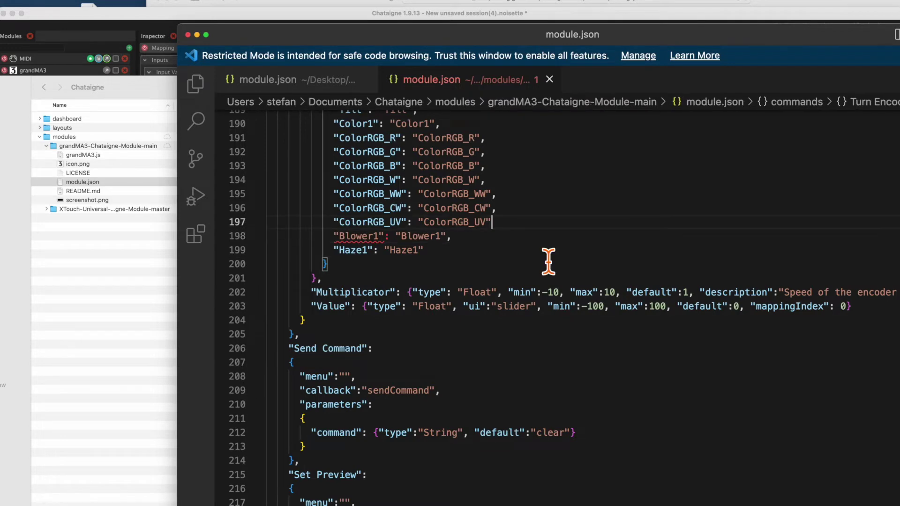
text(,)
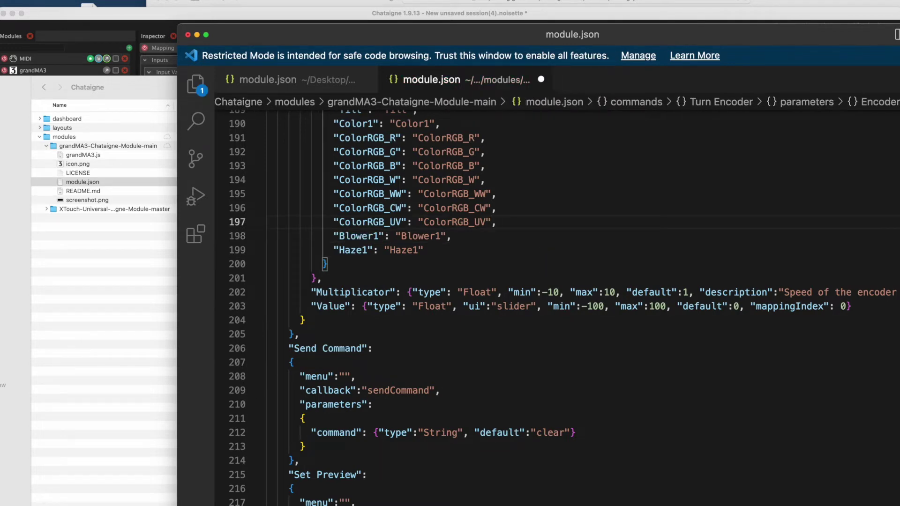
Open grandMA3.js from the module folder in VS Code and scroll to its turnEncoder function
key(super+Tab)
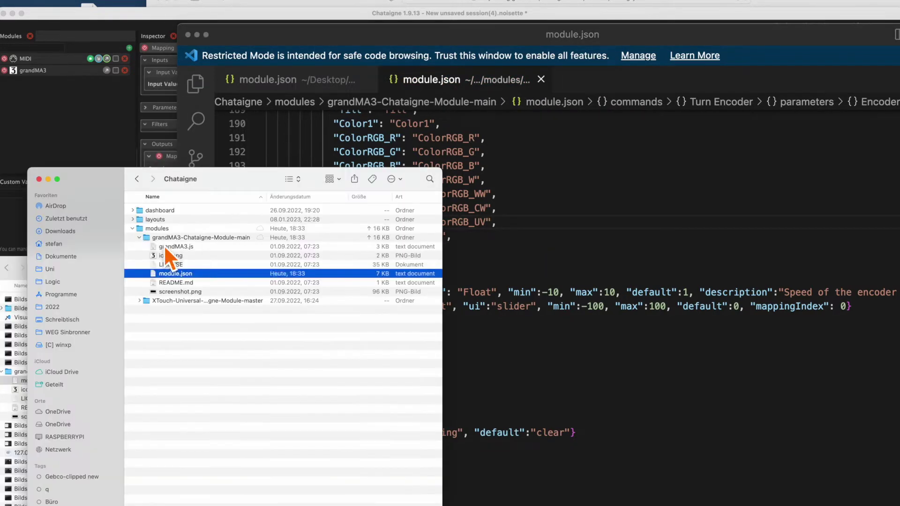
click(164, 245)
drag(158, 247, 583, 84)
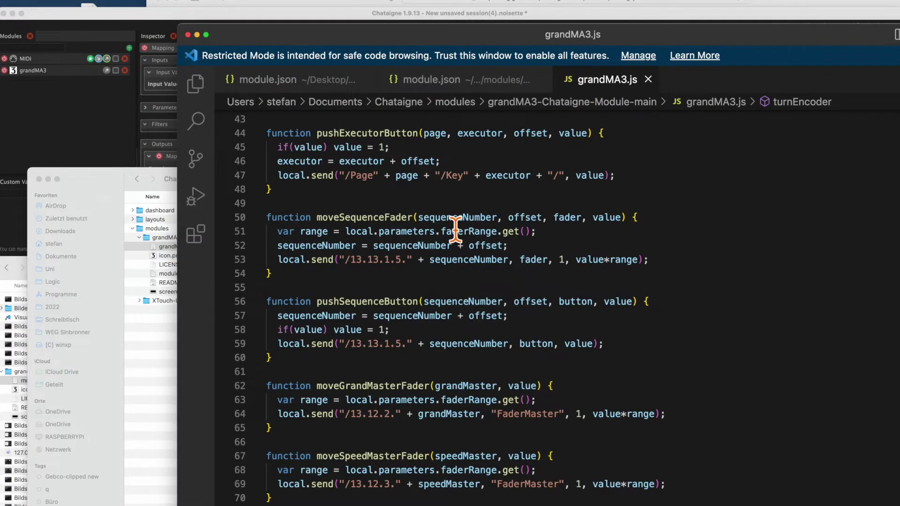
scroll(462, 220, up, 14)
scroll(456, 230, down, 20)
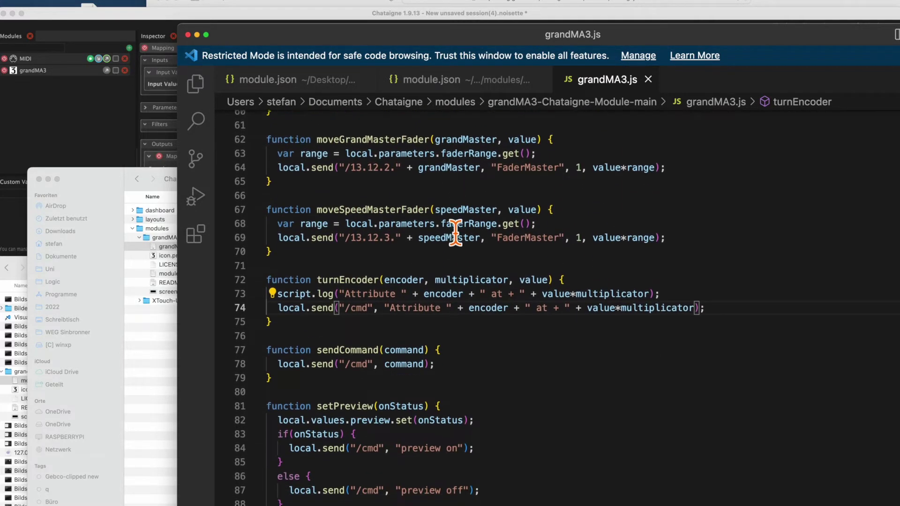
Duplicate the script.log line in turnEncoder and comment out the original with //
click(737, 310)
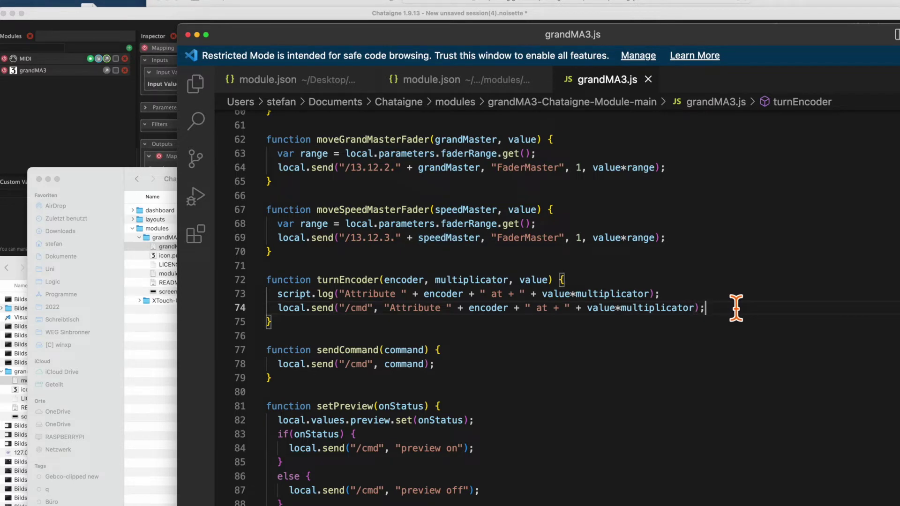
key(Return)
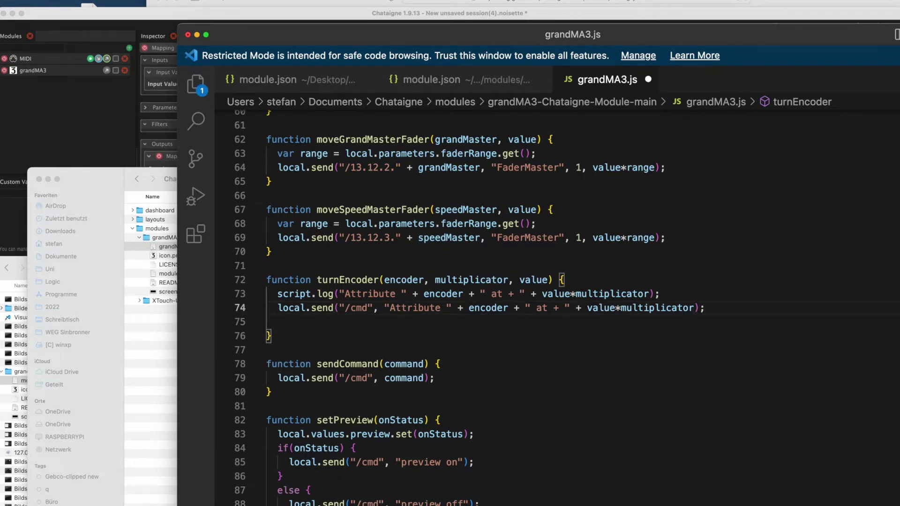
key(Return)
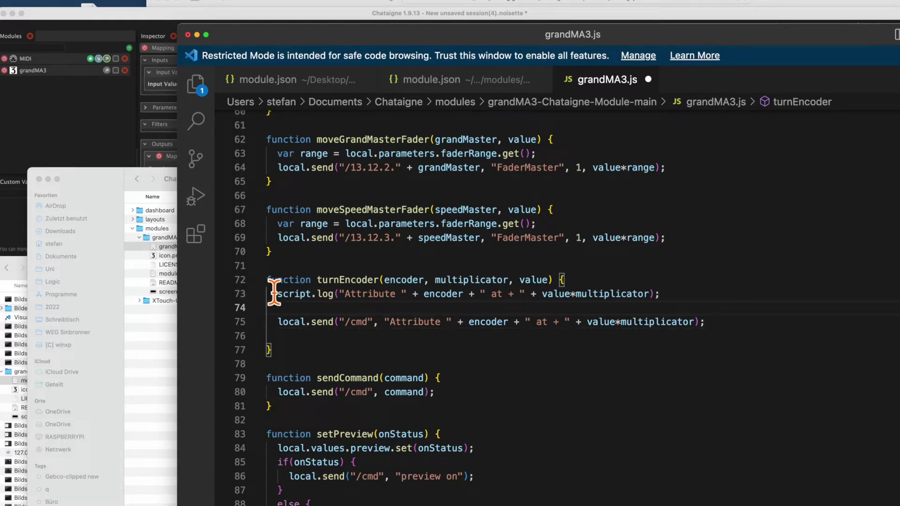
drag(274, 294, 661, 294)
key(super+c)
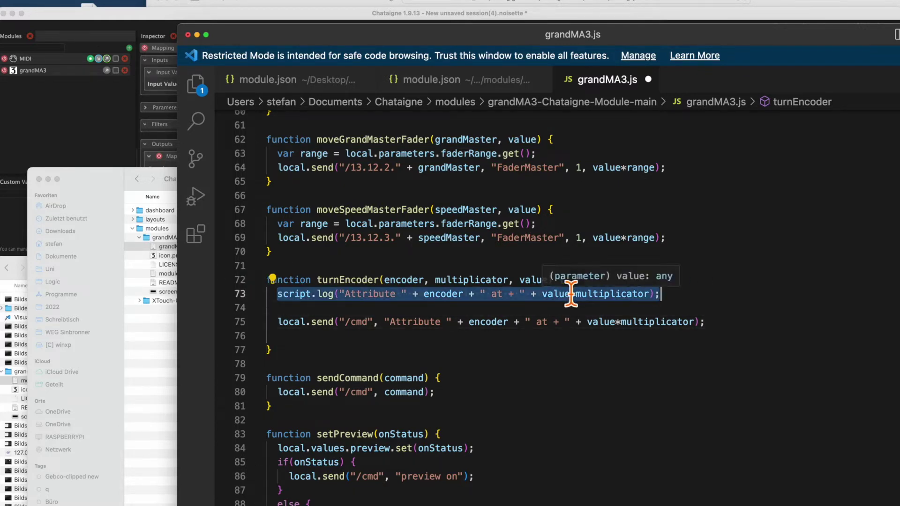
click(495, 307)
key(super+v)
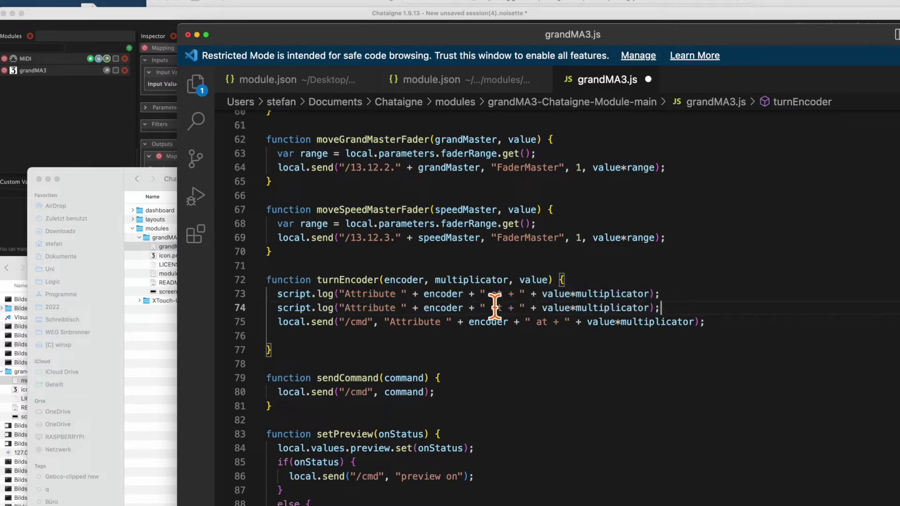
click(279, 294)
text(//)
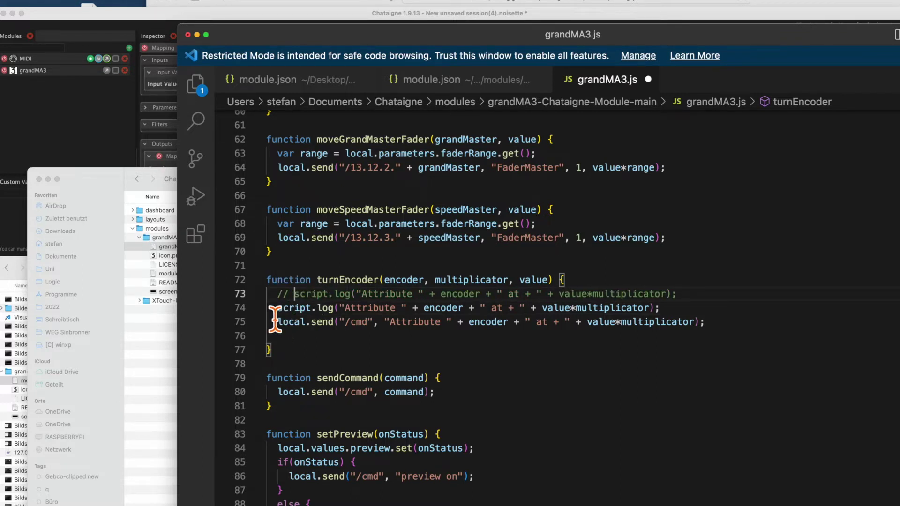
Duplicate the local.send line and comment out the original with //
drag(277, 321, 707, 323)
key(super+c)
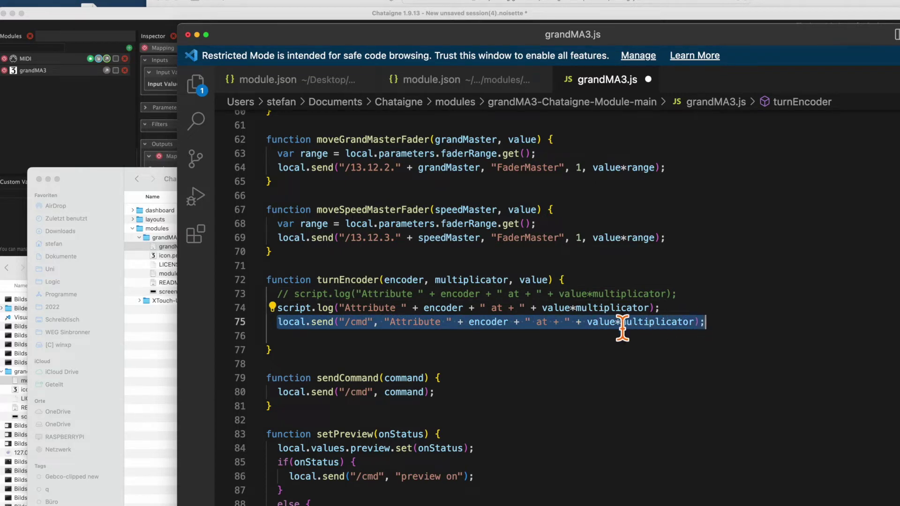
click(280, 335)
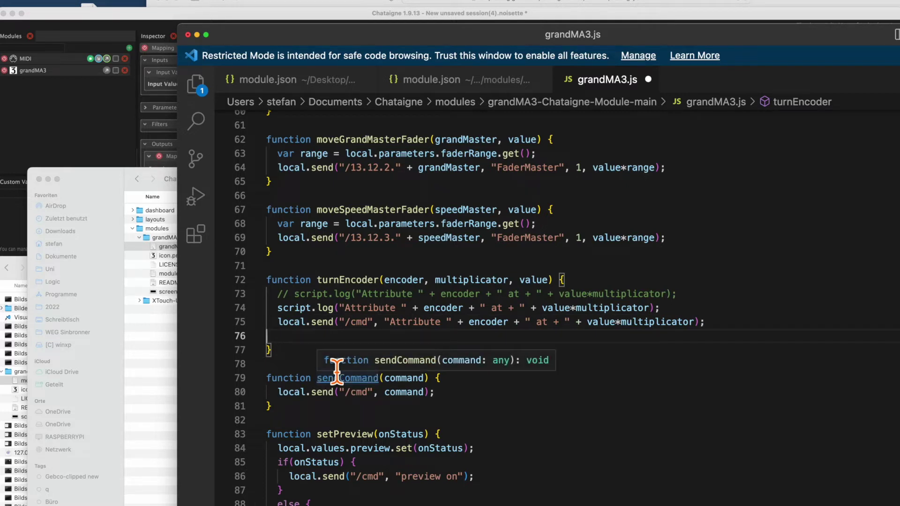
key(super+v)
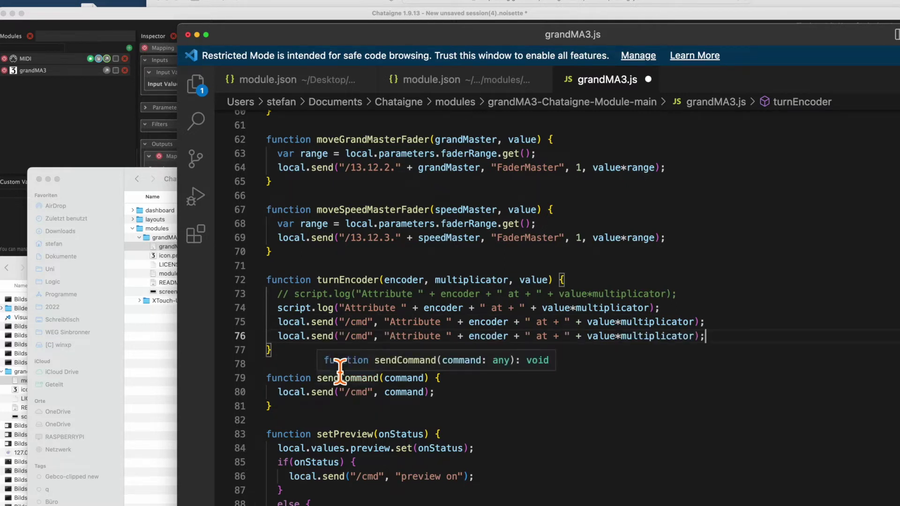
click(278, 323)
text(//)
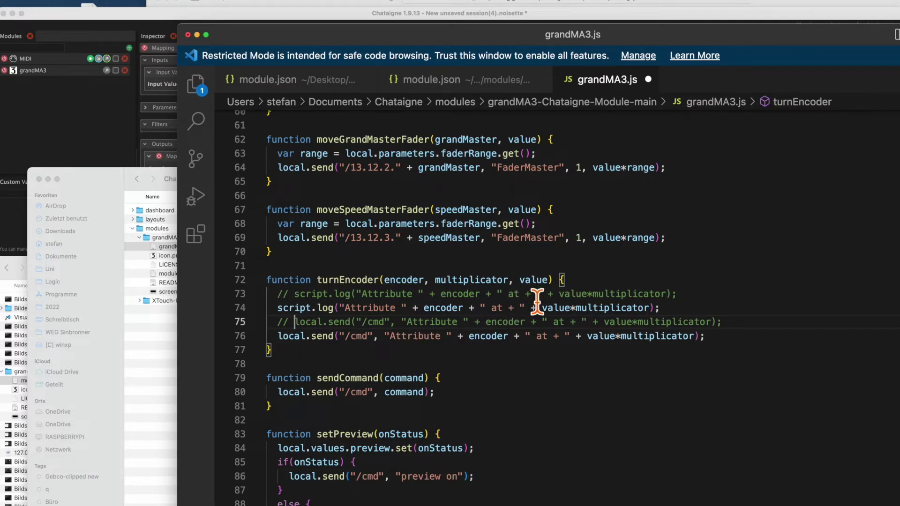
Remove the plus before " at " in the new log and send lines, and save grandMA3.js
click(522, 307)
key(BackSpace)
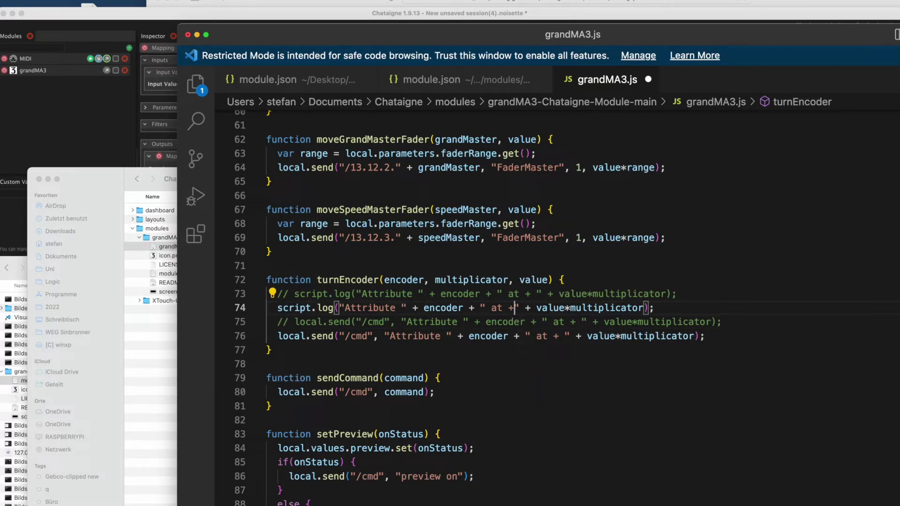
key(BackSpace)
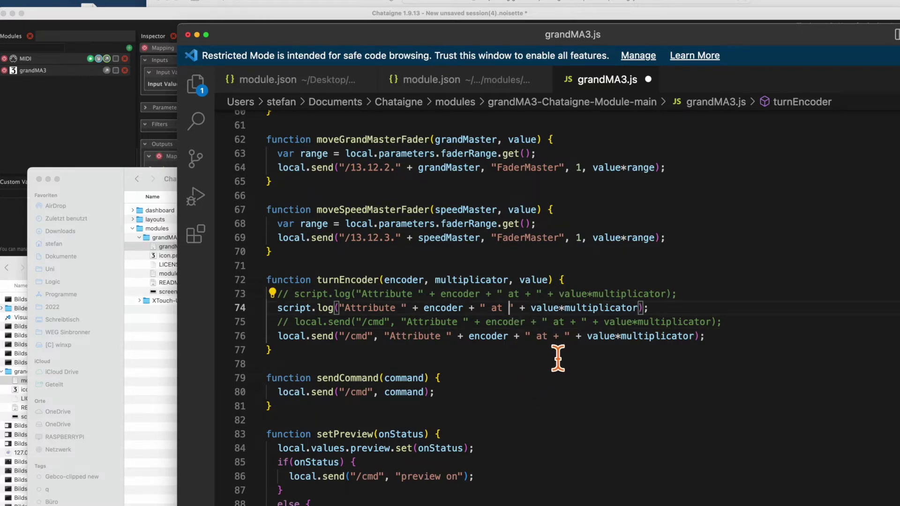
click(561, 338)
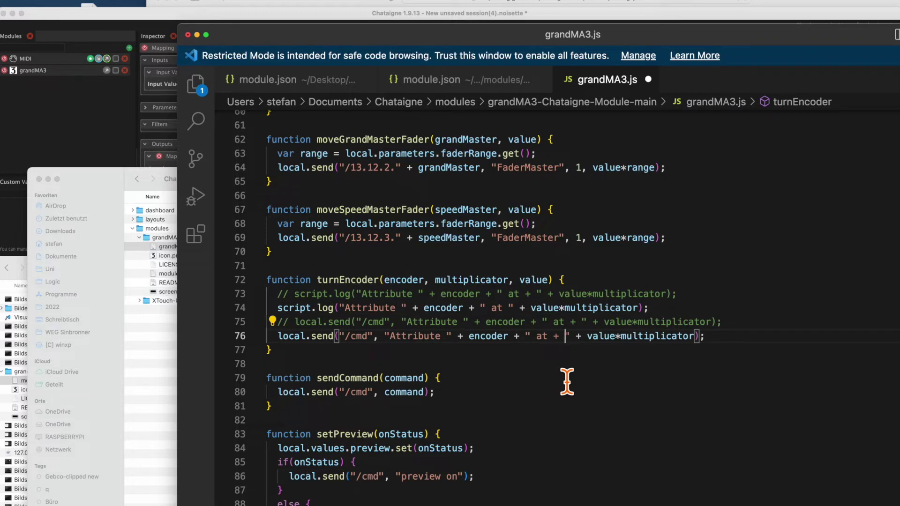
key(BackSpace)
key(BackSpace)
key(super+s)
key(super+Tab)
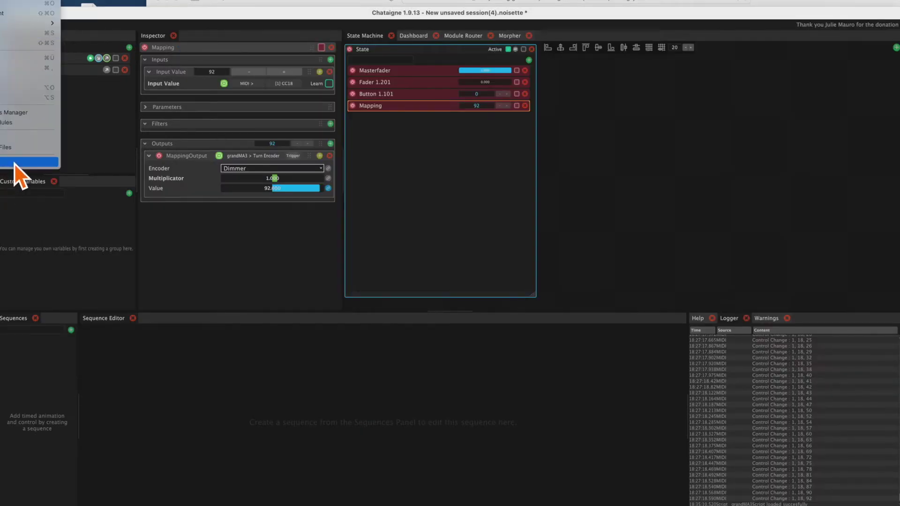
Save the session as X-Touch-Demo.noisette and rename the CC18 mapping to Dimmer
click(14, 162)
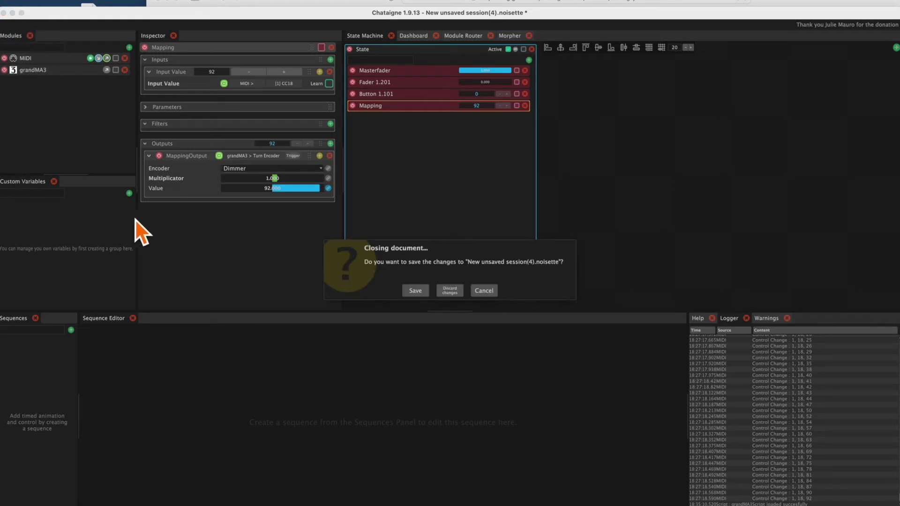
click(417, 292)
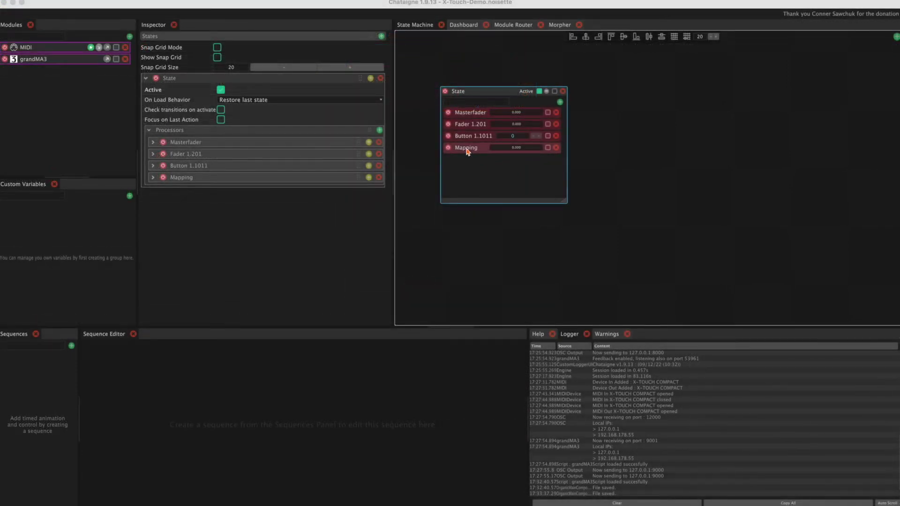
double_click(466, 148)
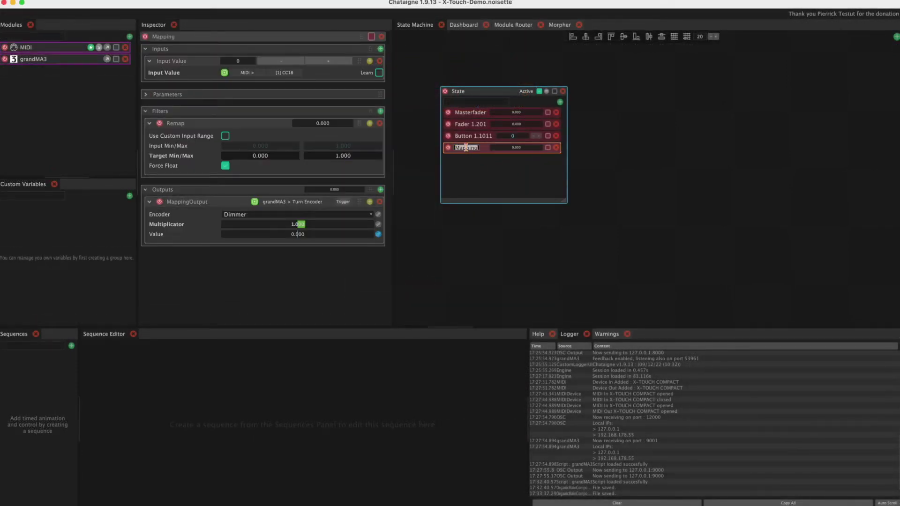
text(Dimmer)
key(Return)
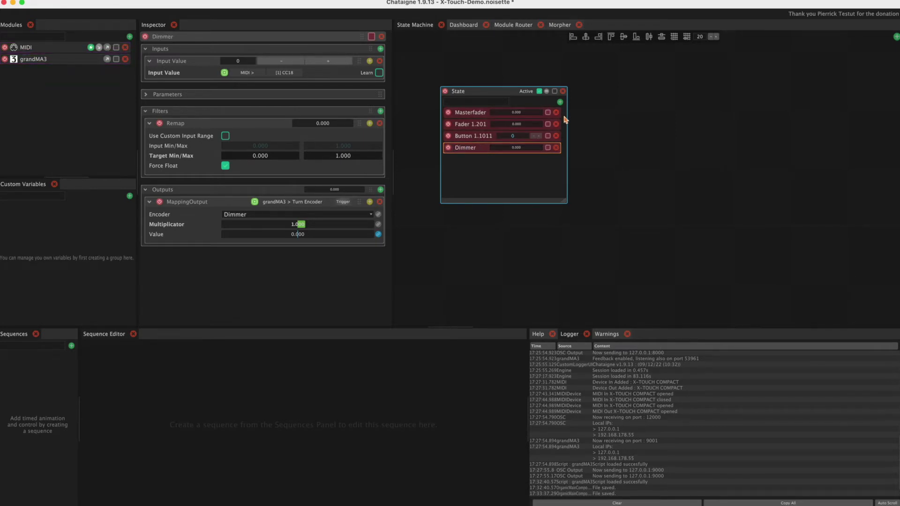
Add a second Mapping taking MIDI [1] CC19 as input, with a Remap filter
click(561, 103)
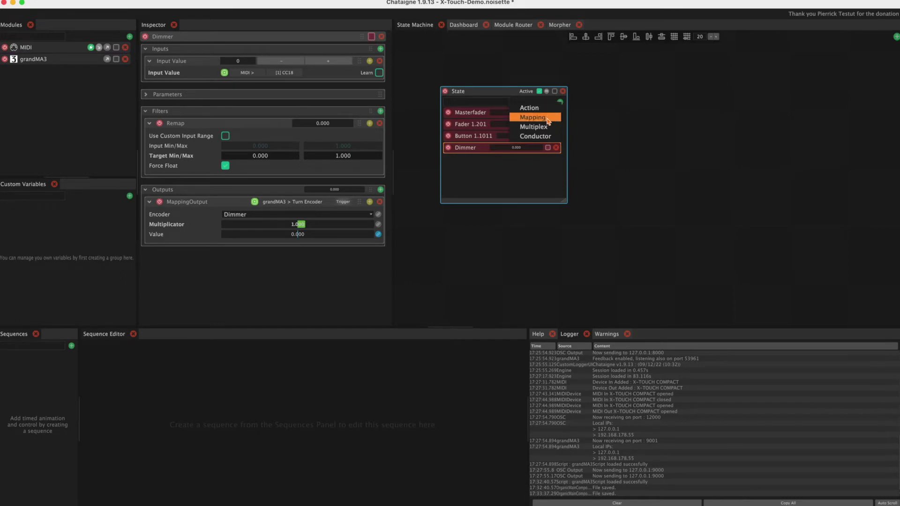
click(548, 118)
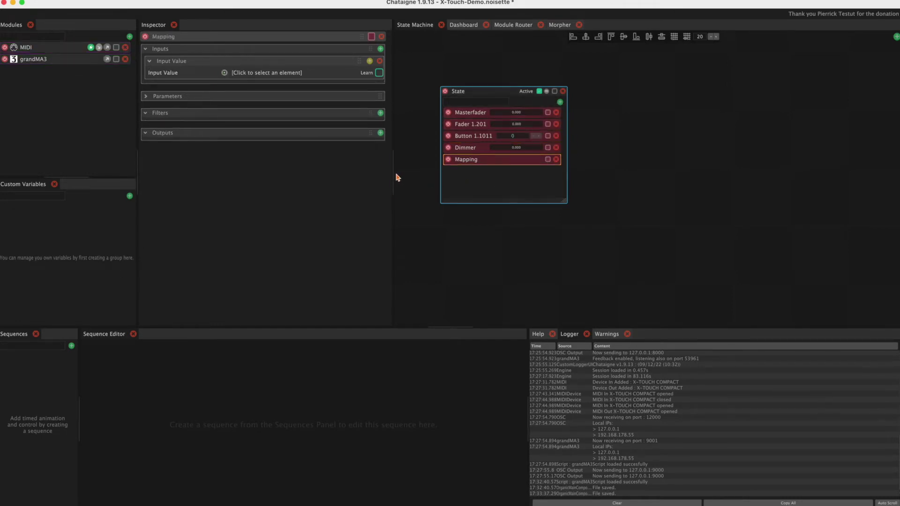
click(256, 75)
mouse_move(271, 78)
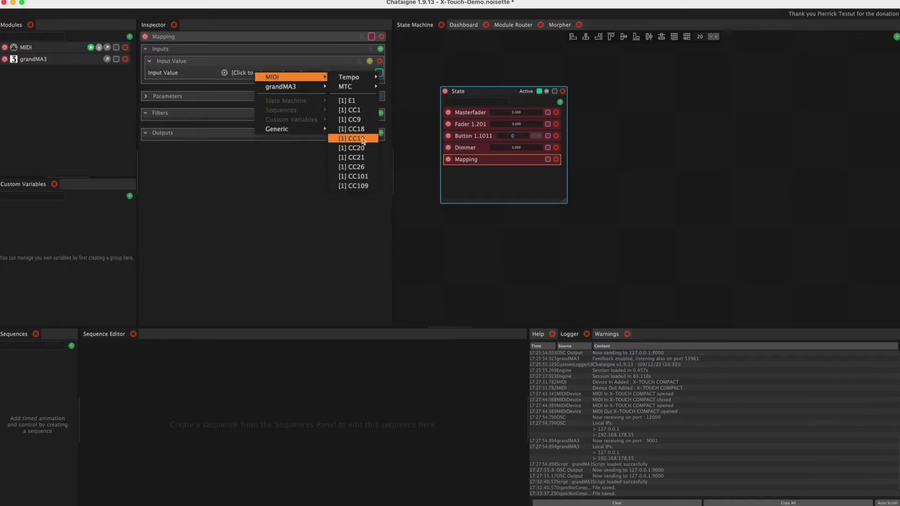
click(364, 140)
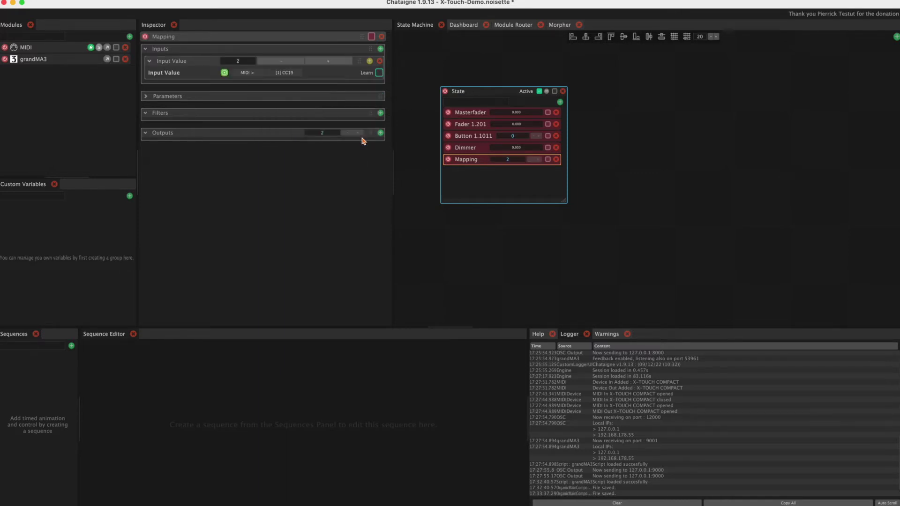
click(381, 114)
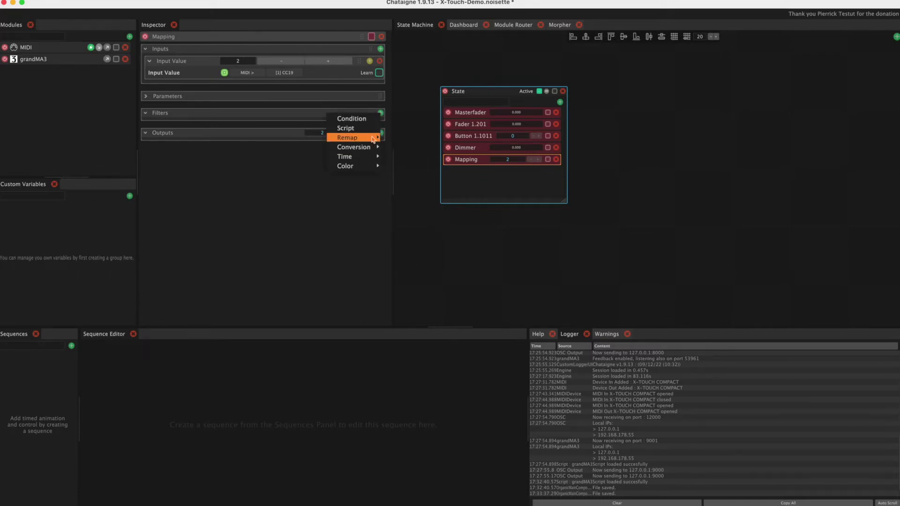
click(399, 137)
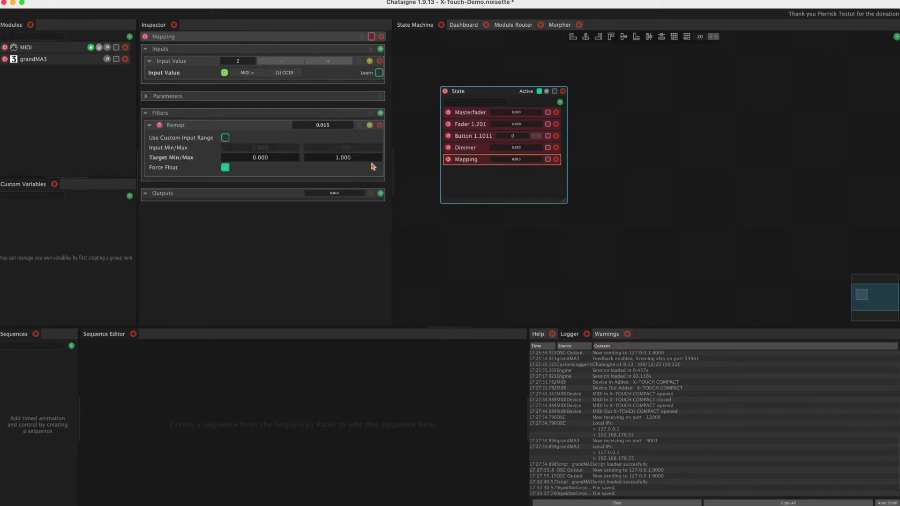
click(381, 193)
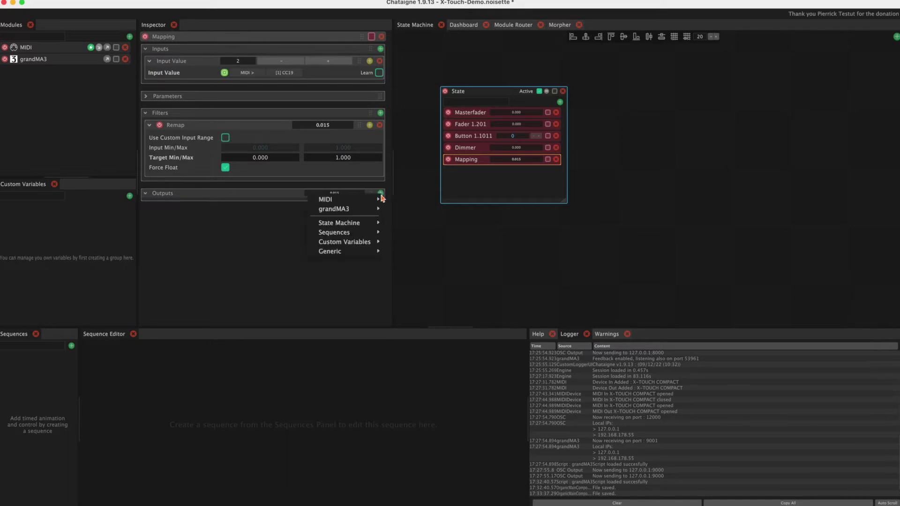
mouse_move(376, 214)
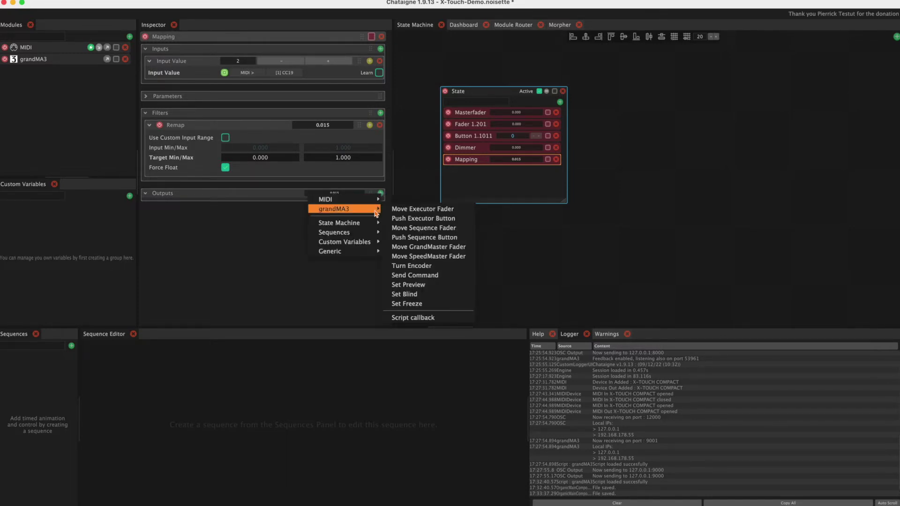
Set the CC19 mapping's output to grandMA3 Turn Encoder on the Pan encoder
click(435, 267)
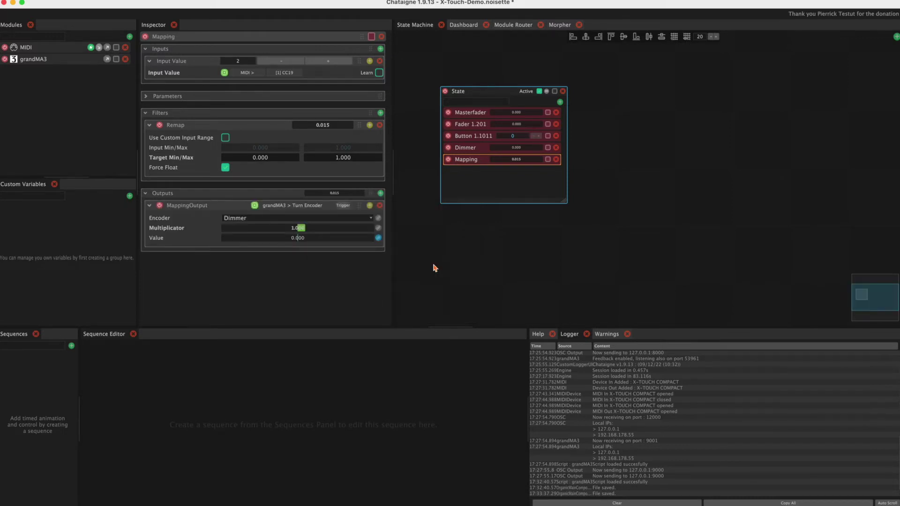
click(311, 218)
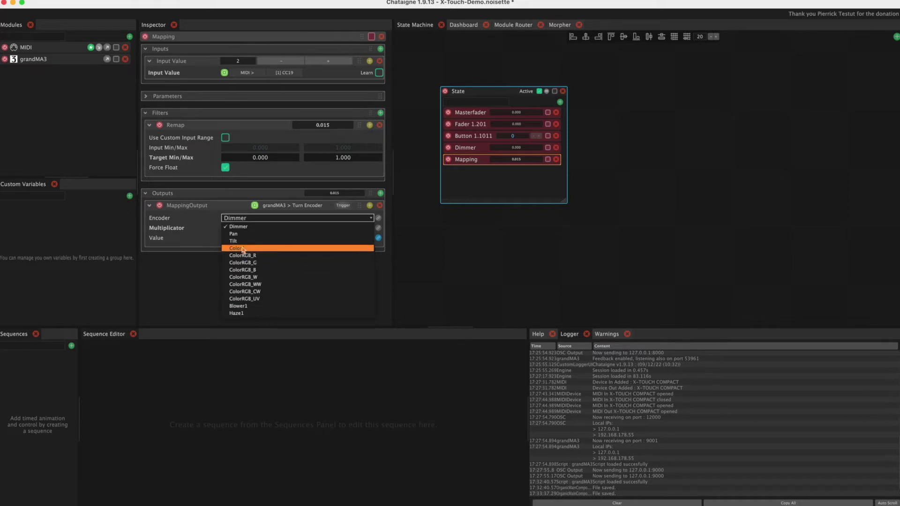
click(235, 234)
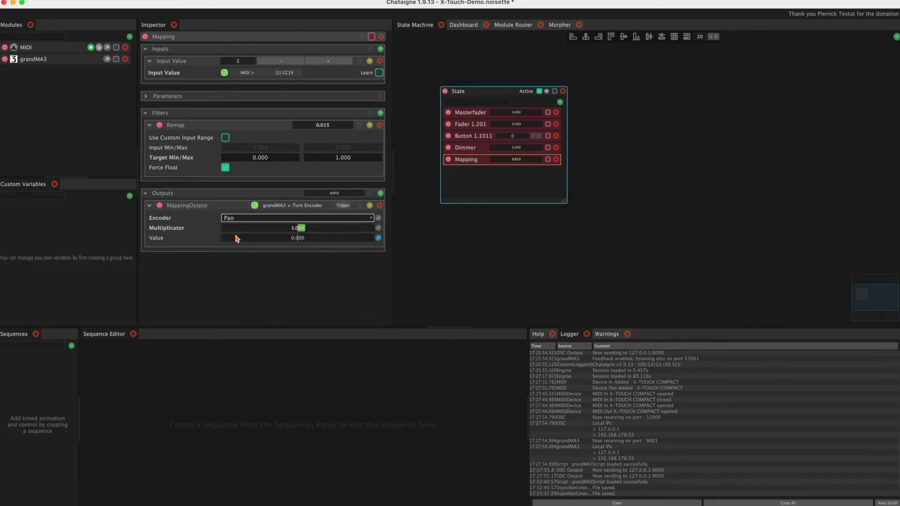
Set the Remap target range to -100 and 100, and rename the mapping Pan
double_click(265, 157)
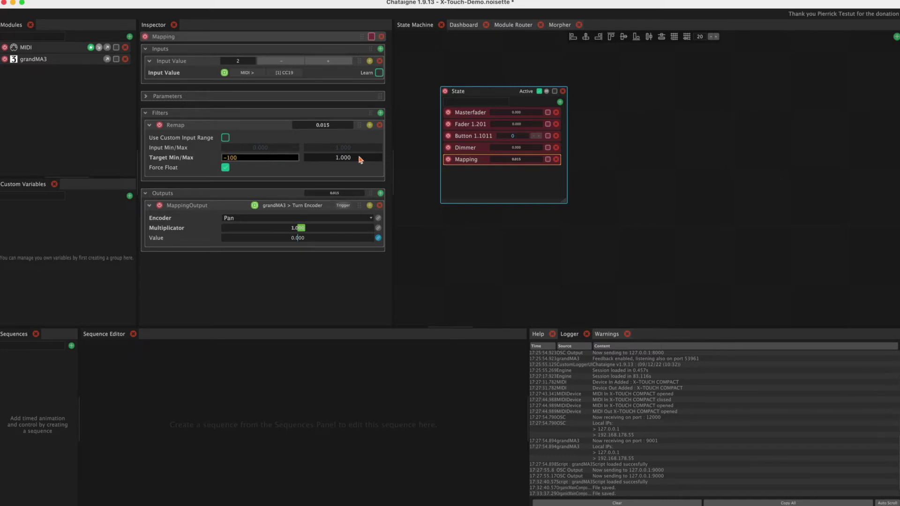
key(Return)
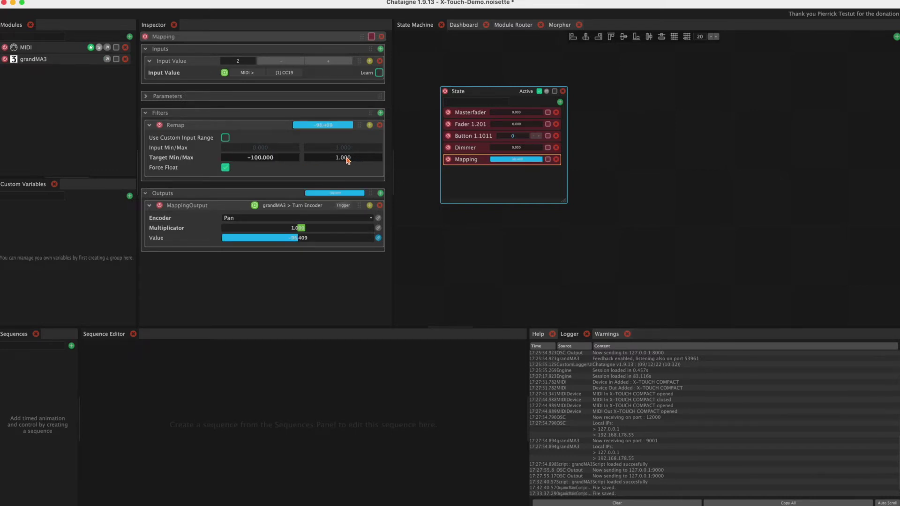
double_click(346, 158)
key(Return)
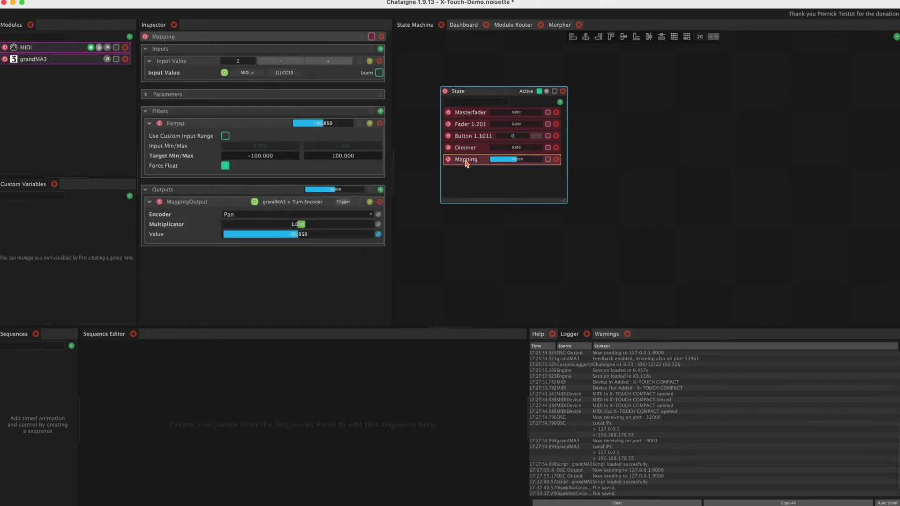
double_click(465, 159)
text(Pan)
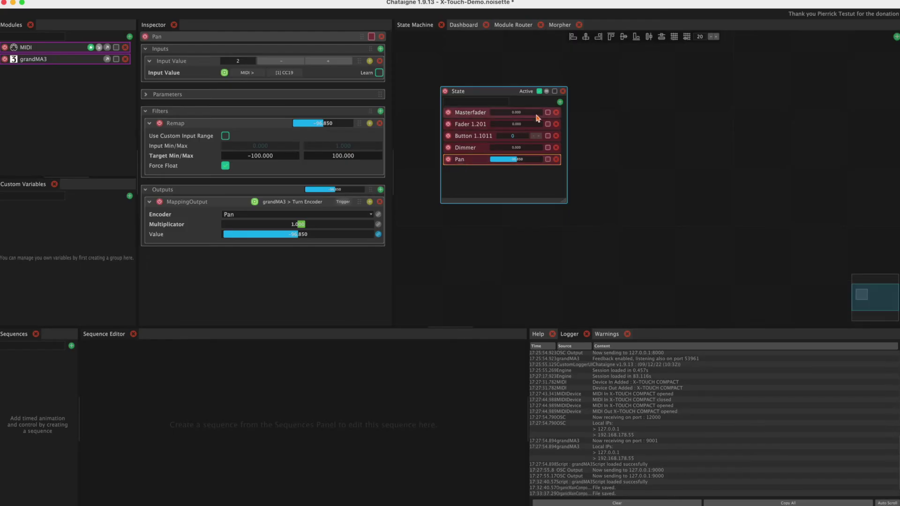
Add another mapping to the State with MIDI [1] C2 as its input
click(560, 103)
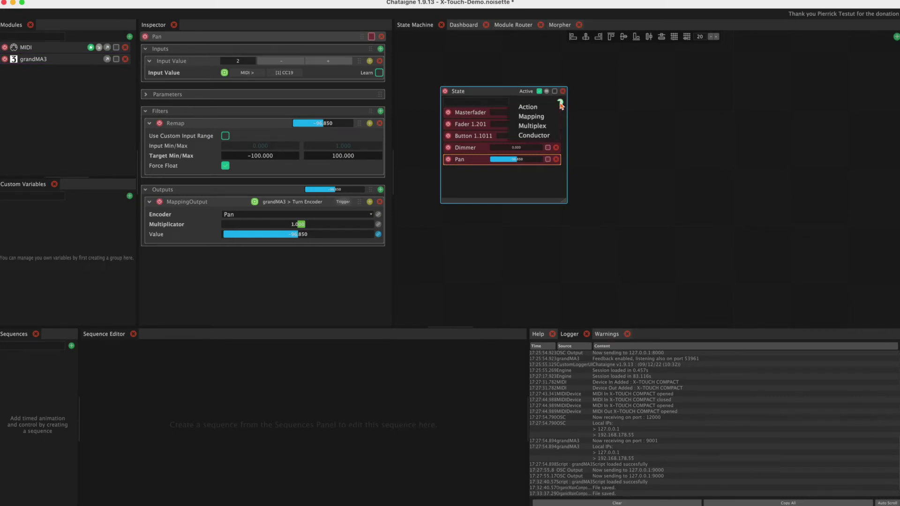
click(534, 117)
click(276, 77)
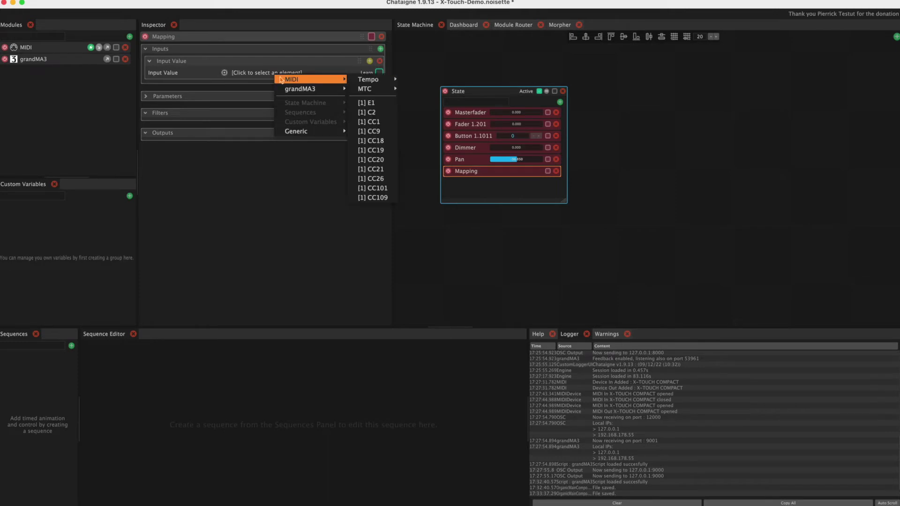
mouse_move(291, 81)
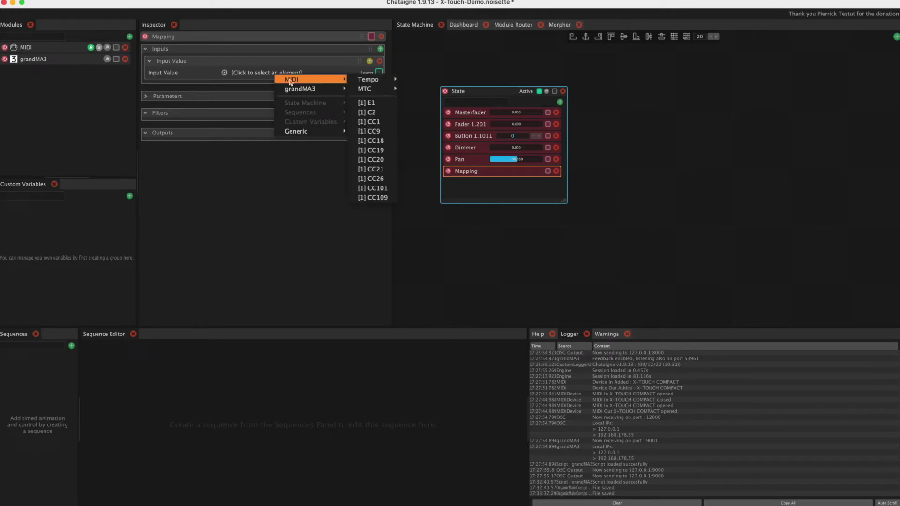
click(369, 112)
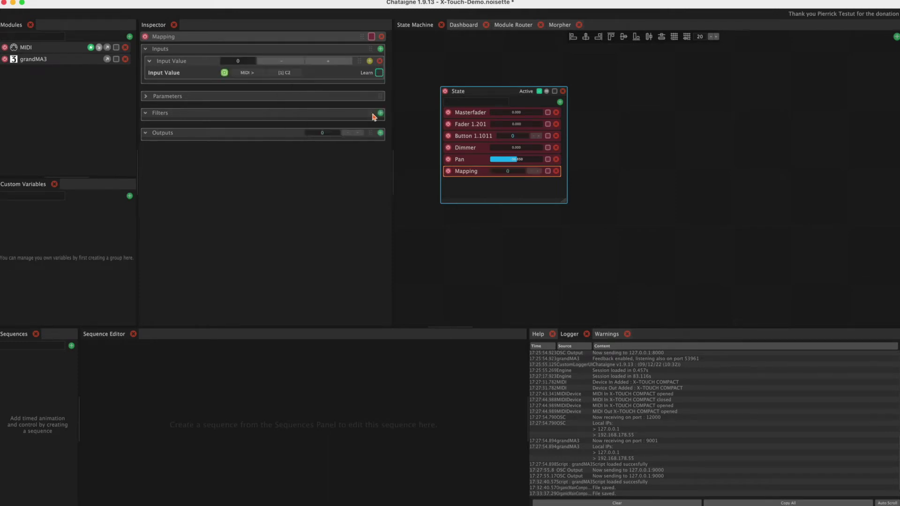
Give the mapping a grandMA3 Send Command output and delete the default 'clear' command
click(281, 131)
click(381, 133)
mouse_move(370, 149)
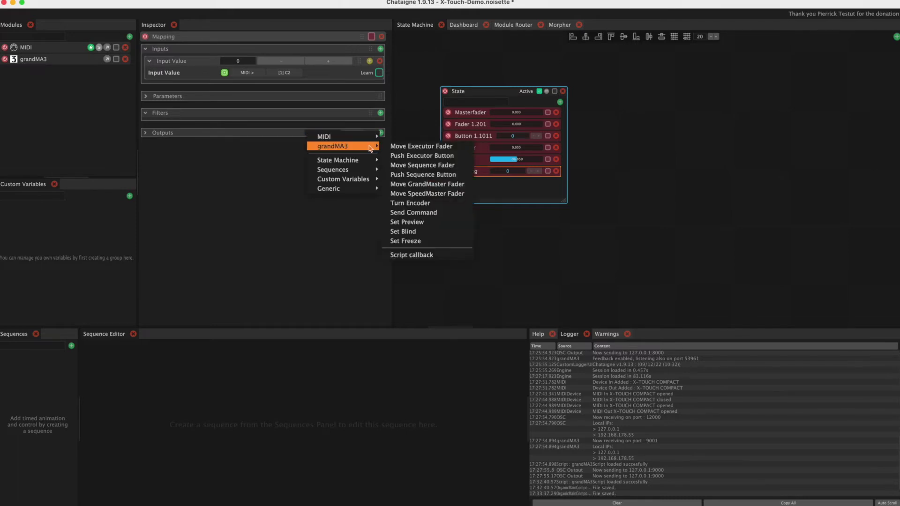
click(435, 213)
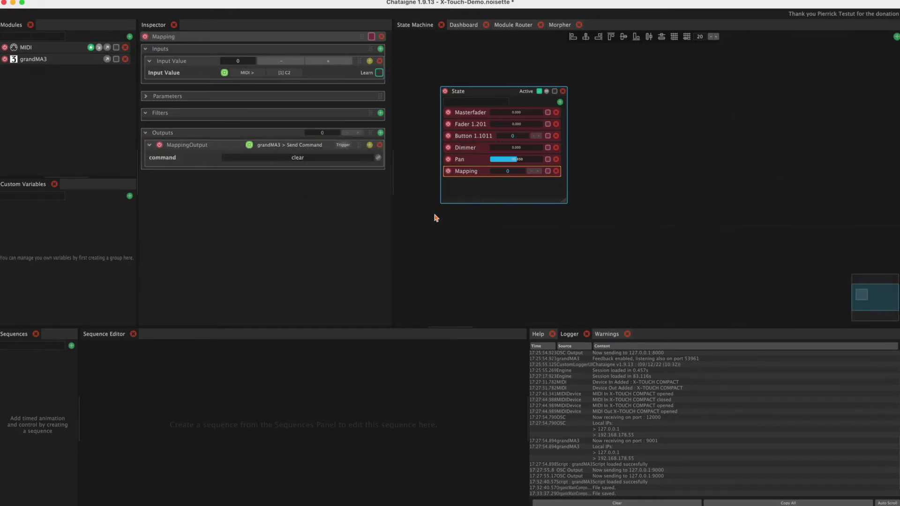
click(319, 158)
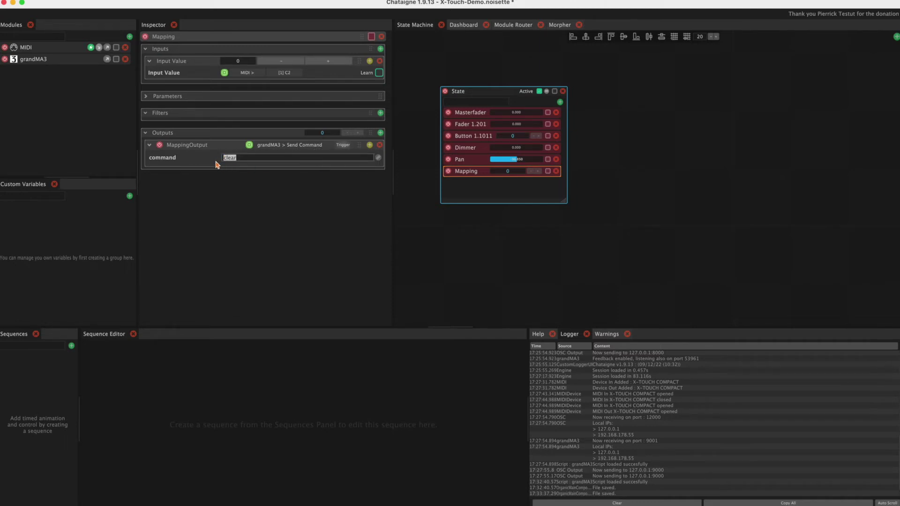
key(Return)
key(BackSpace)
key(Return)
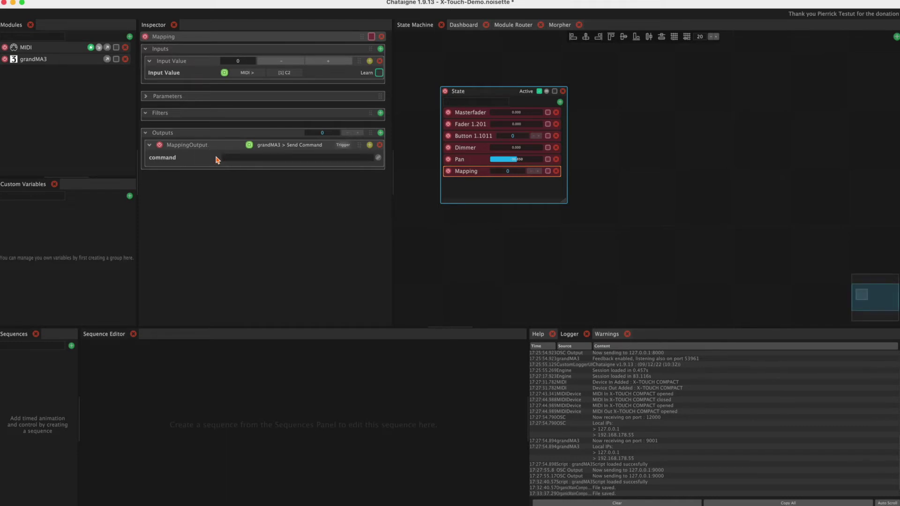
click(232, 159)
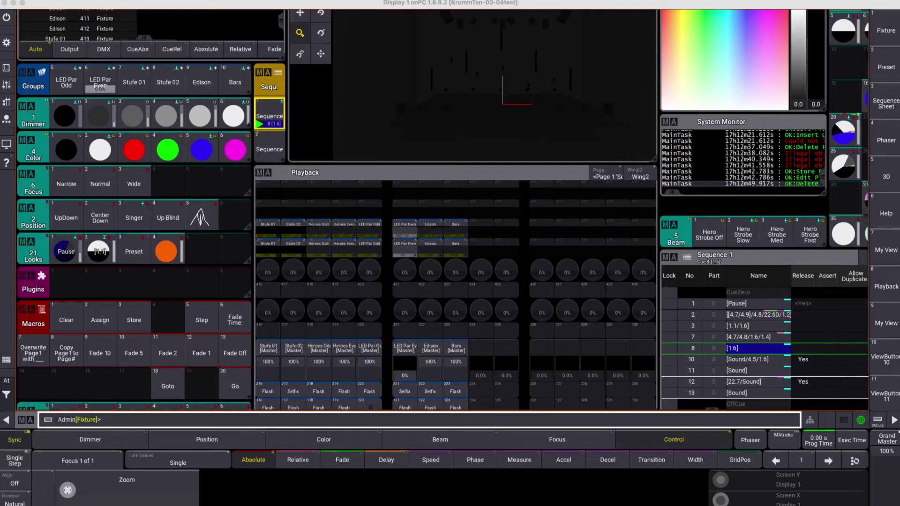
Create UserPlugin 1 in Plugins slot 1, add ComponentLua 1, and open its empty Lua editor
double_click(71, 288)
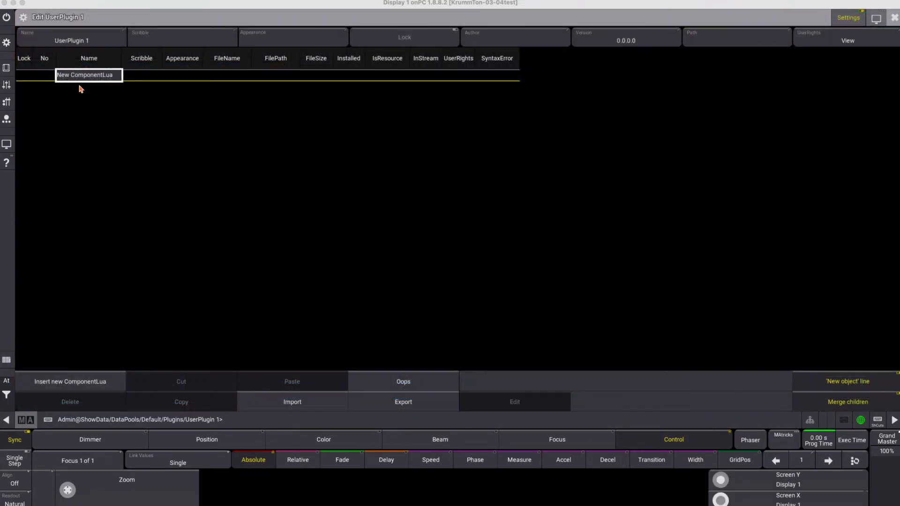
click(79, 382)
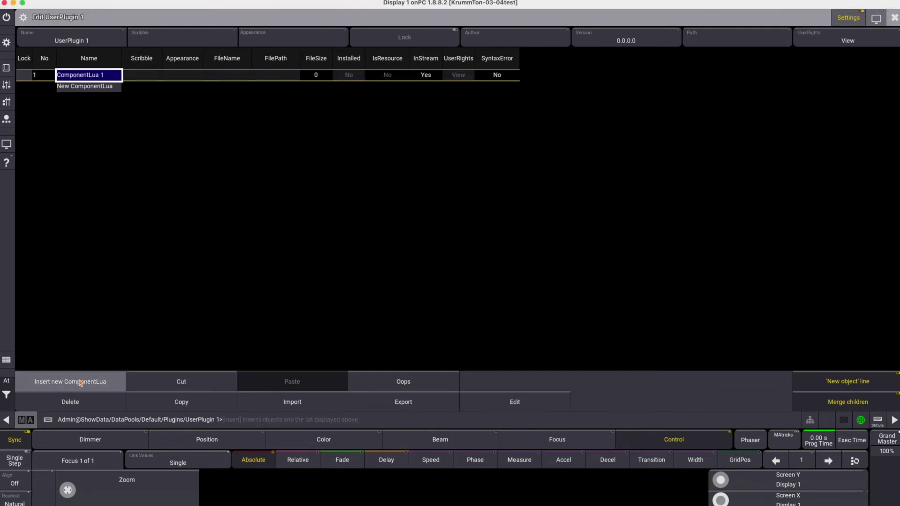
click(491, 405)
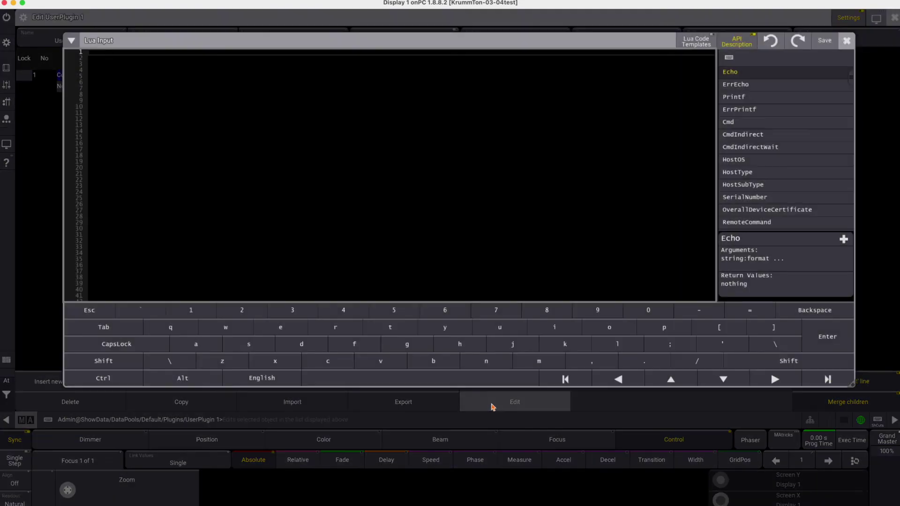
key(super+Tab)
key(super+Tab)
key(super+Tab)
key(super+Tab)
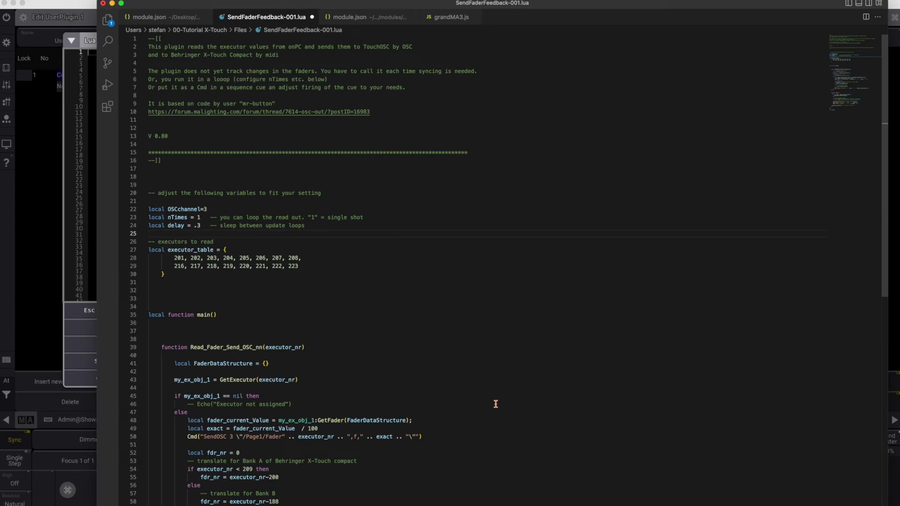
Select and copy the whole SendFaderFeedback-001.lua script in VS Code
click(496, 404)
key(super+a)
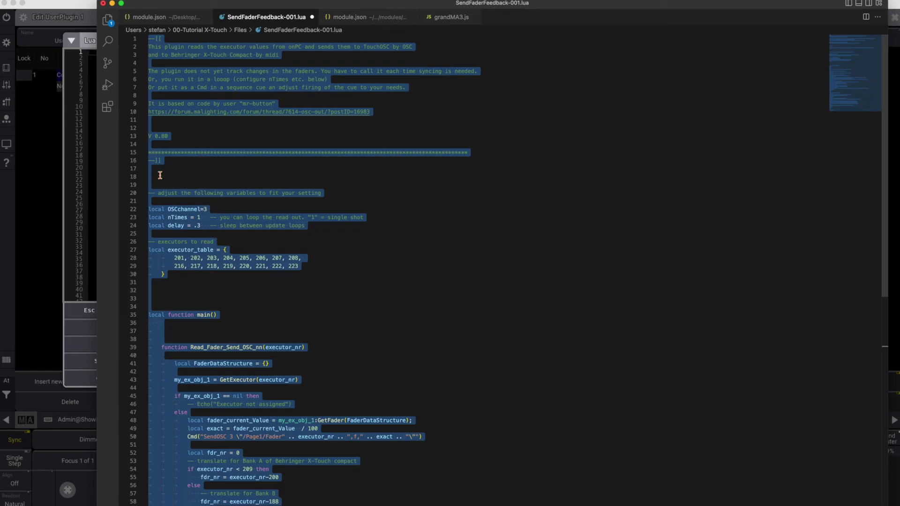
click(87, 66)
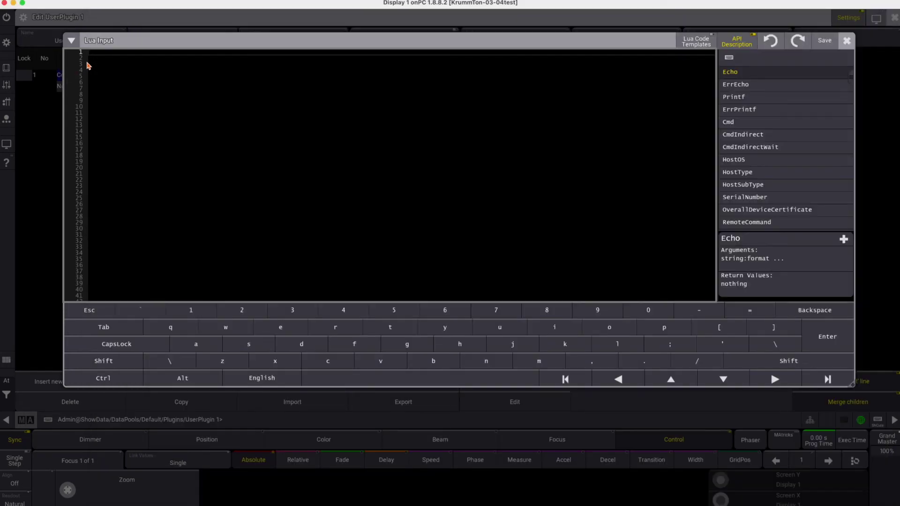
Paste the fader-feedback script into ComponentLua 1, save it, and rename the component 'Sync X-Touch'
key(super+v)
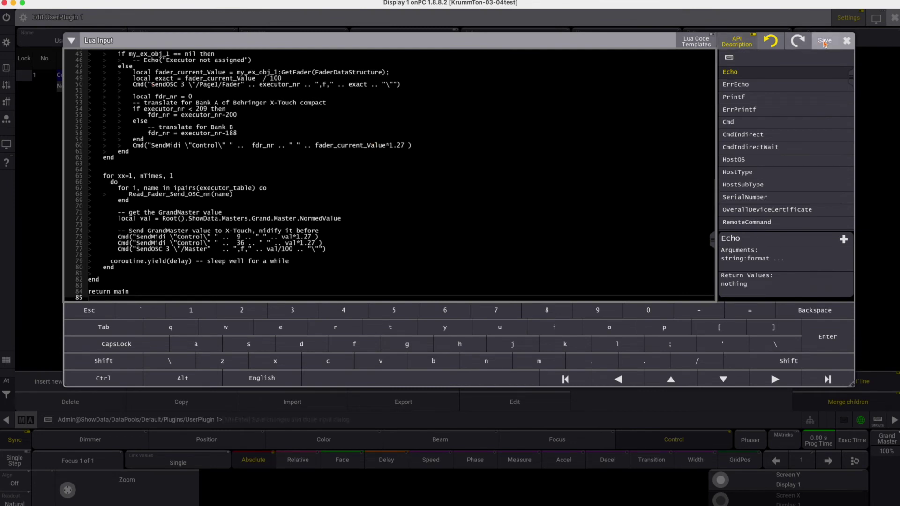
click(824, 41)
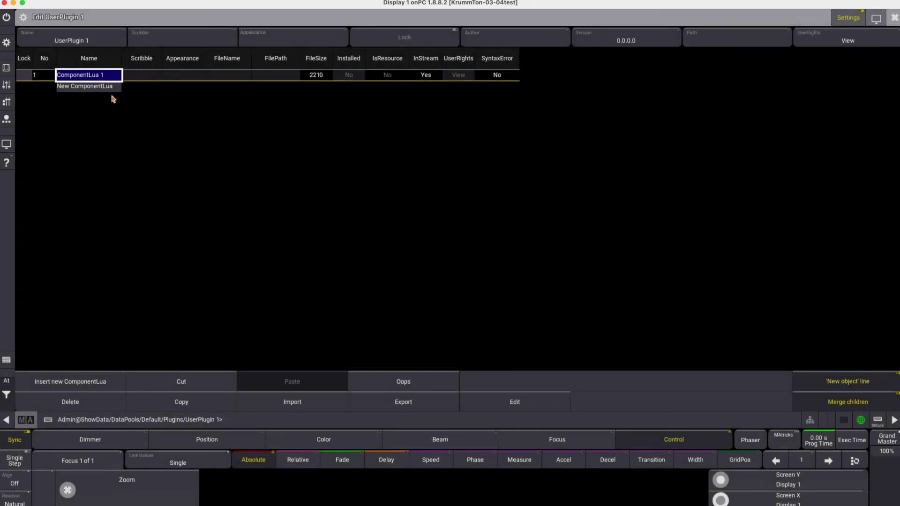
click(83, 77)
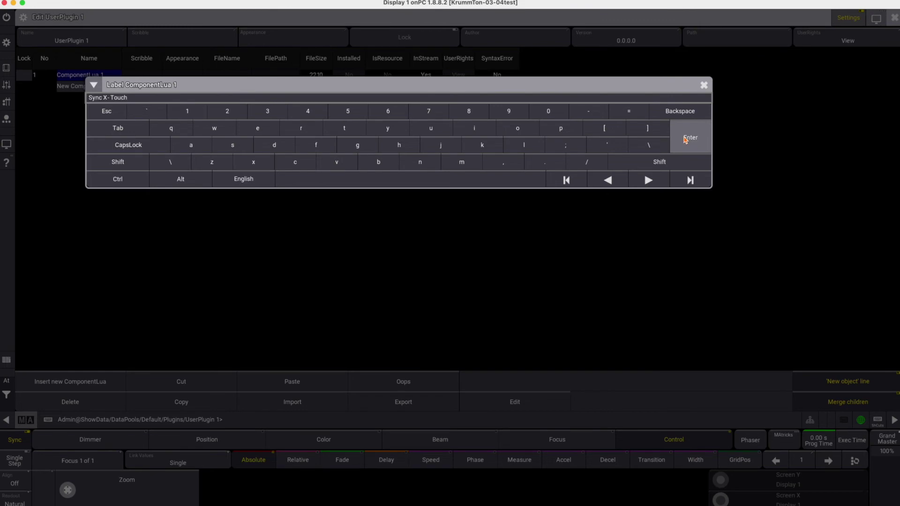
click(685, 140)
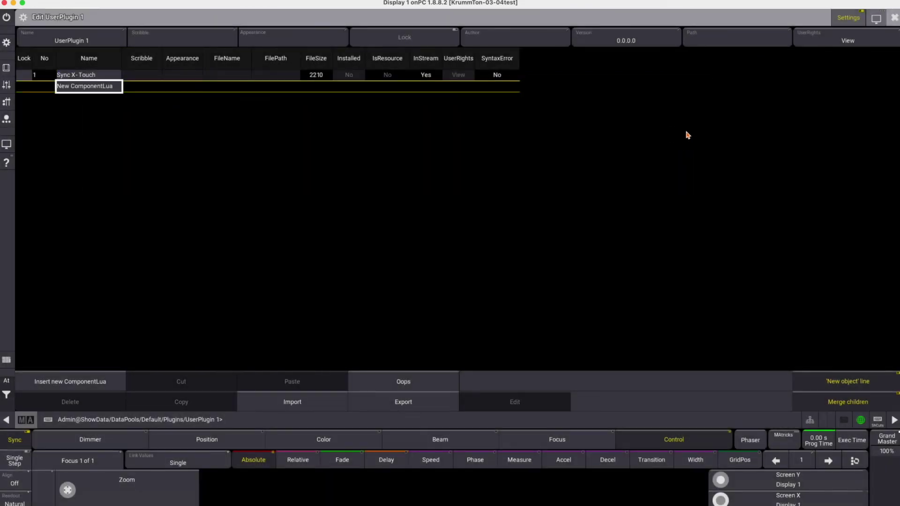
click(895, 18)
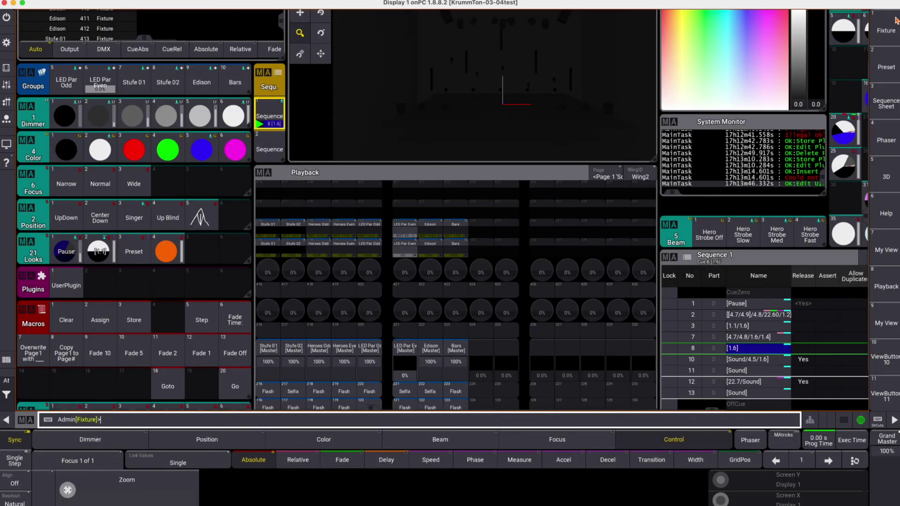
Label UserPlugin 1 in the Plugins pool 'Sync X-Touch'
click(69, 289)
mouse_move(72, 253)
mouse_down()
mouse_move(44, 260)
mouse_move(81, 260)
mouse_move(74, 261)
mouse_up()
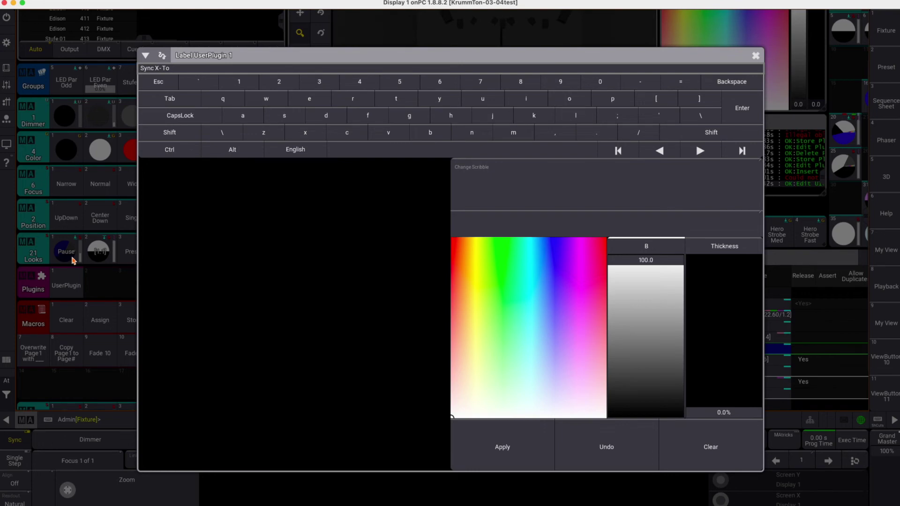
key(Return)
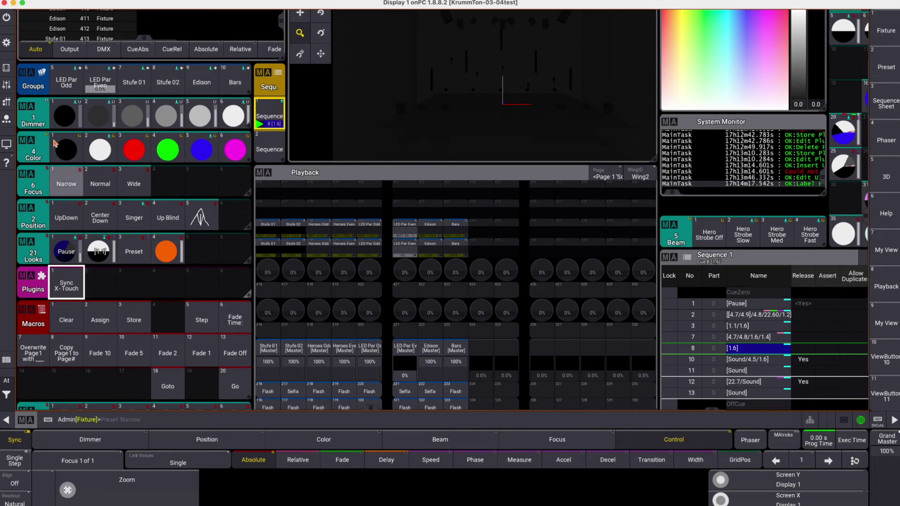
click(6, 44)
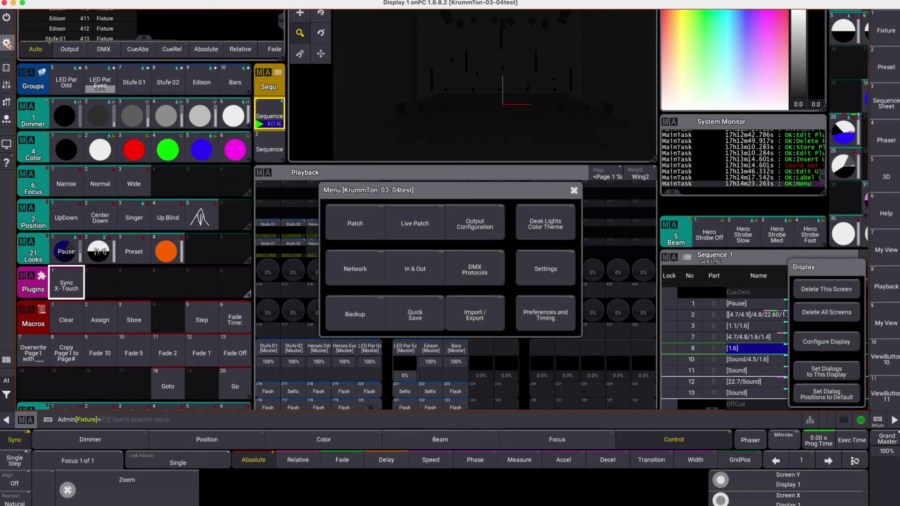
click(545, 269)
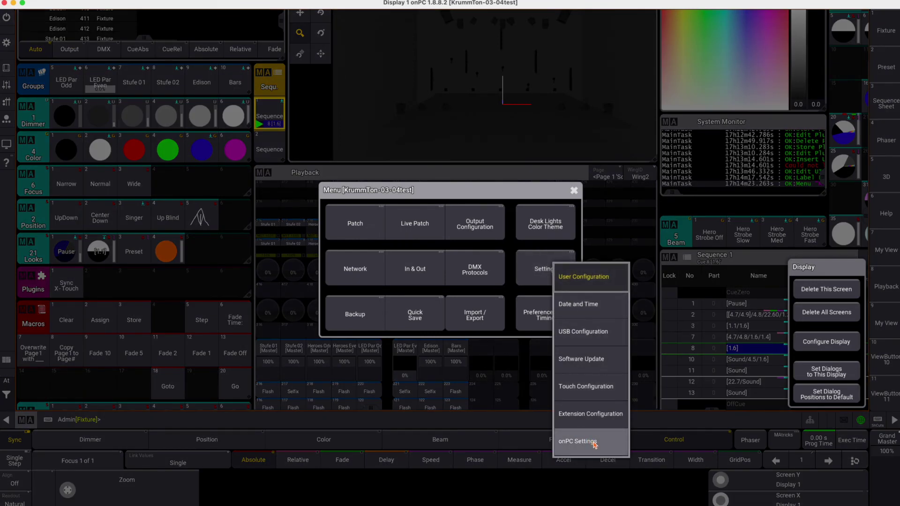
click(593, 444)
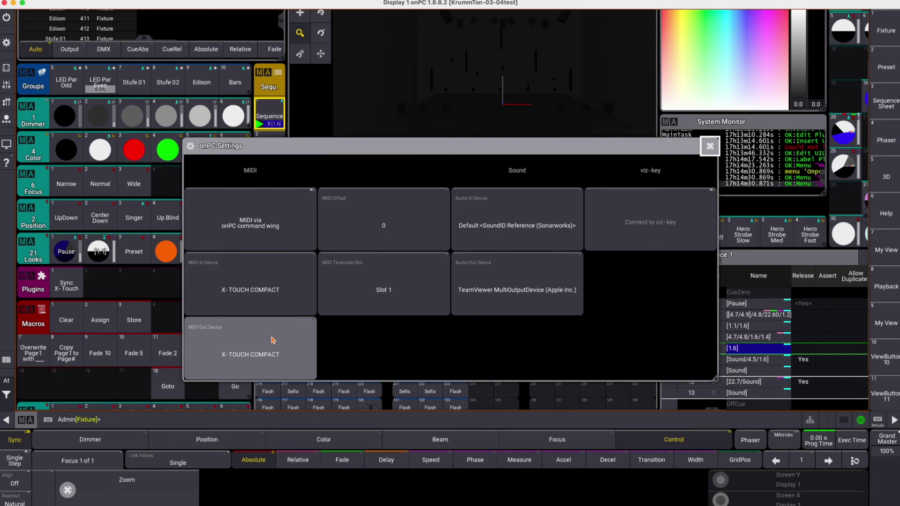
click(711, 147)
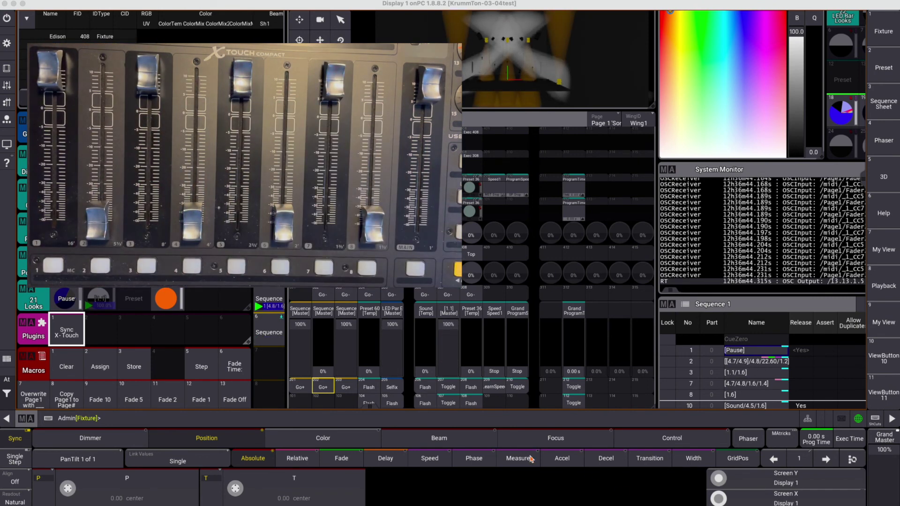
Raise executors 202, 204 and 206 to full and 208 to 83%, then run Sync X-Touch
click(323, 336)
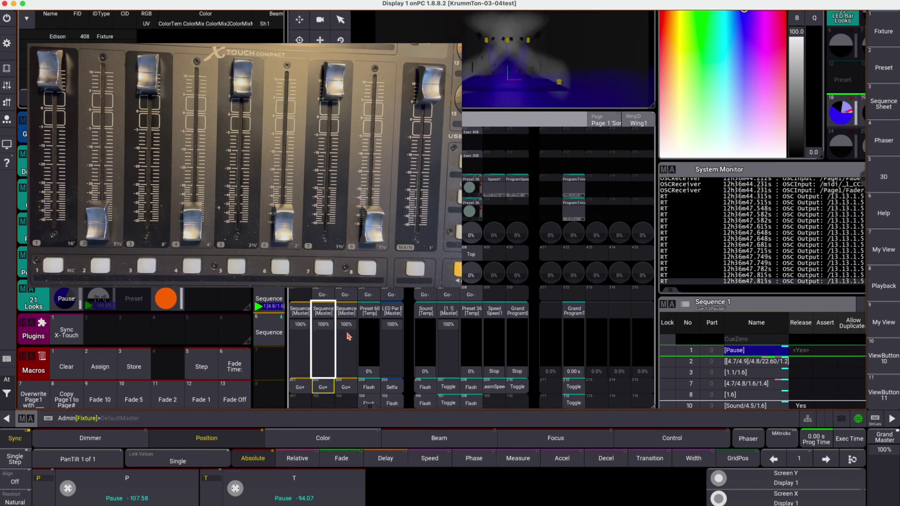
drag(375, 373, 375, 324)
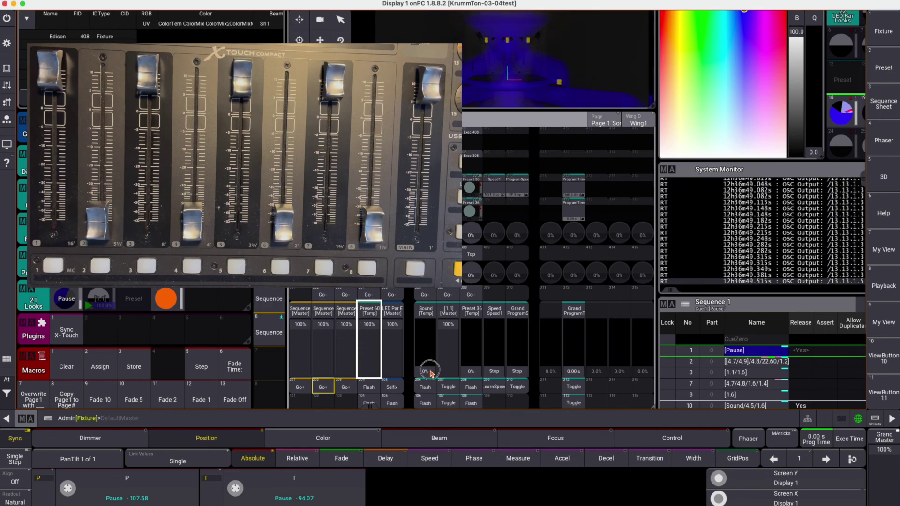
drag(431, 372, 426, 324)
drag(471, 372, 473, 314)
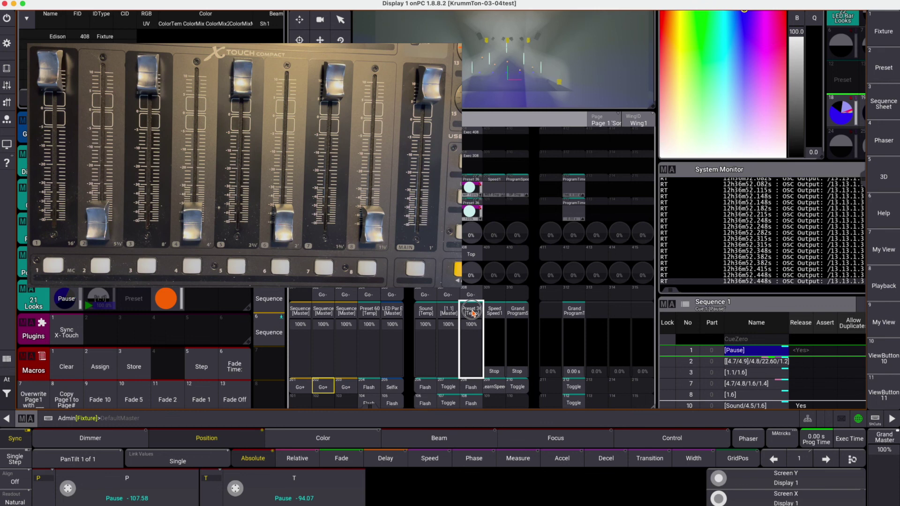
click(70, 337)
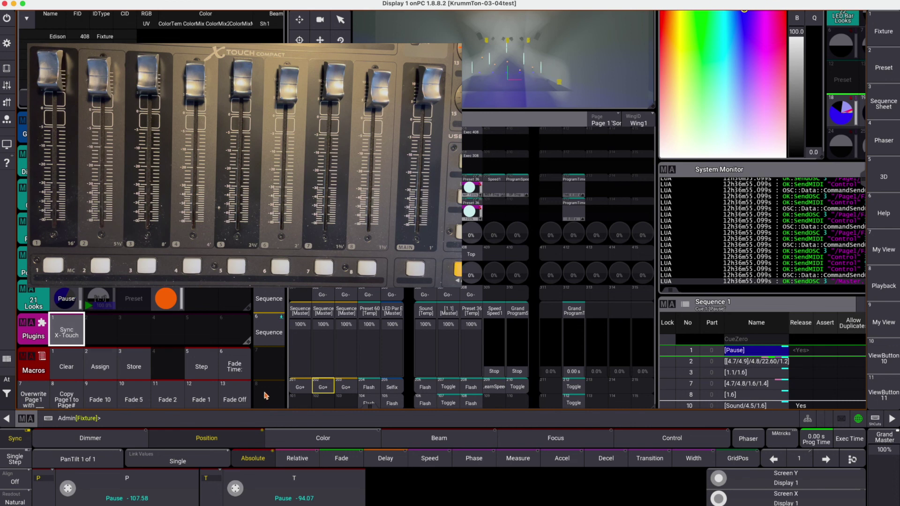
Lower executors 202 and 204 to zero, rerun Sync X-Touch, then drop 207 and restore 204
drag(326, 330, 346, 384)
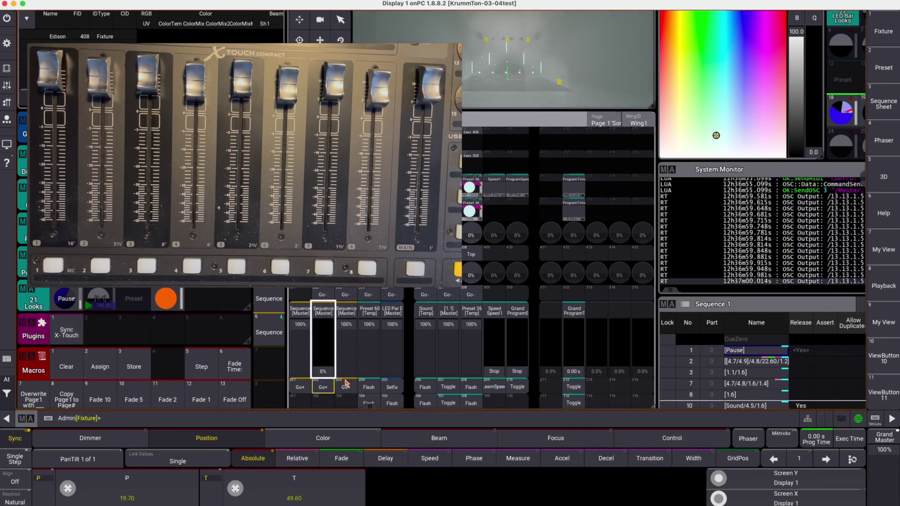
drag(368, 324, 372, 397)
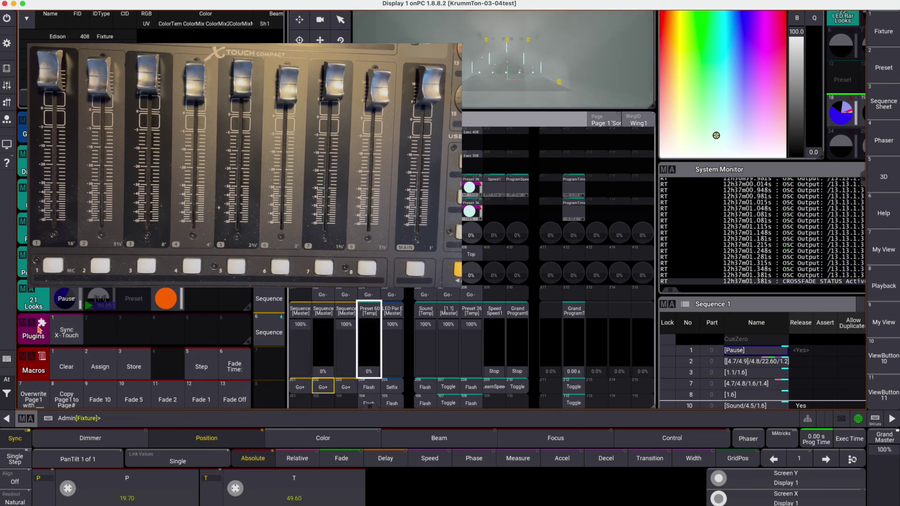
click(67, 333)
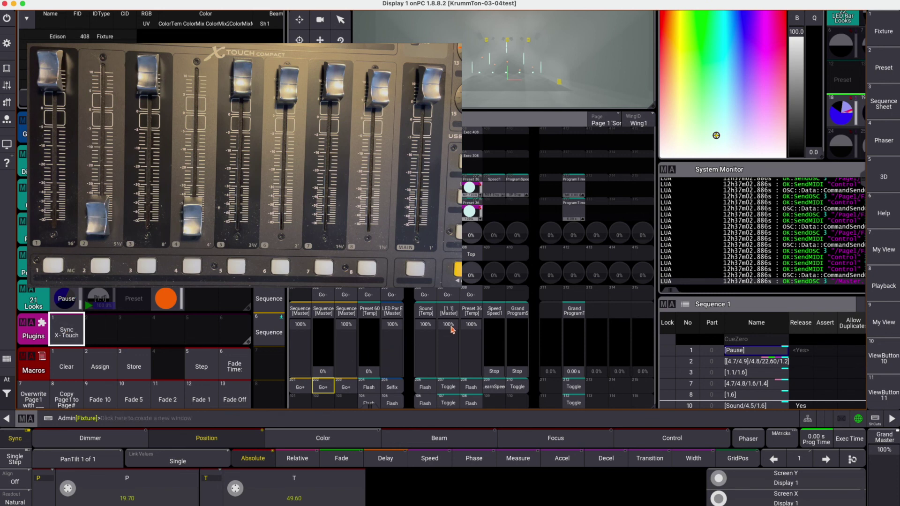
drag(449, 326, 455, 401)
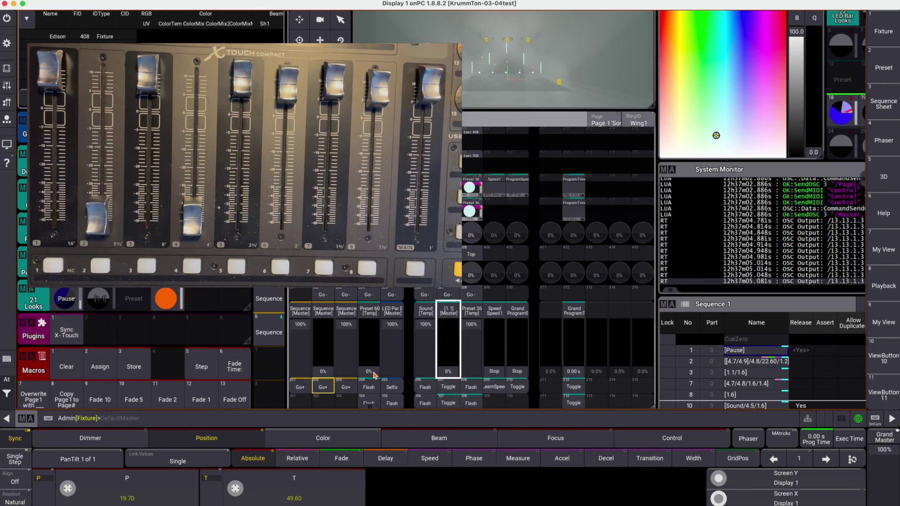
drag(375, 375, 364, 309)
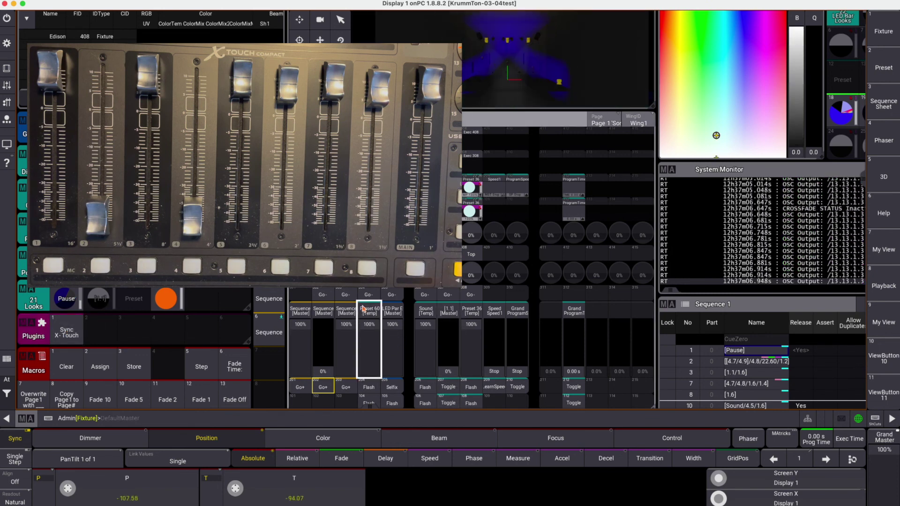